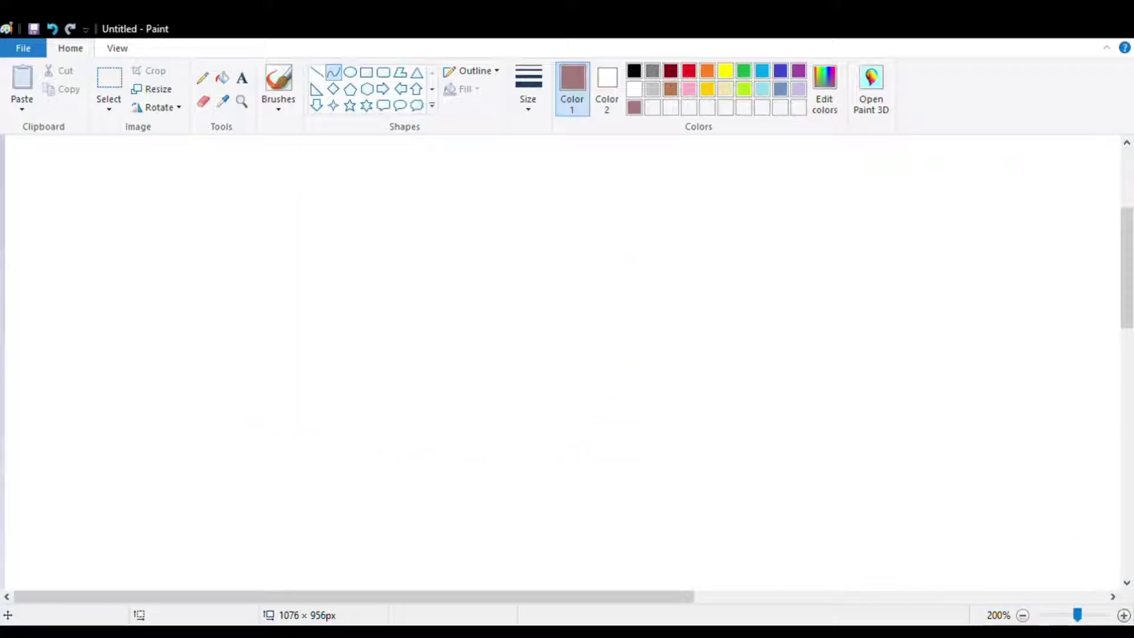
- Draw a mauve jaw curve with a short upturned bend at its left end, and erase the curve's upper right end
click(203, 101)
mouse_move(313, 420)
mouse_down()
mouse_move(331, 473)
mouse_move(263, 443)
mouse_up()
click(333, 72)
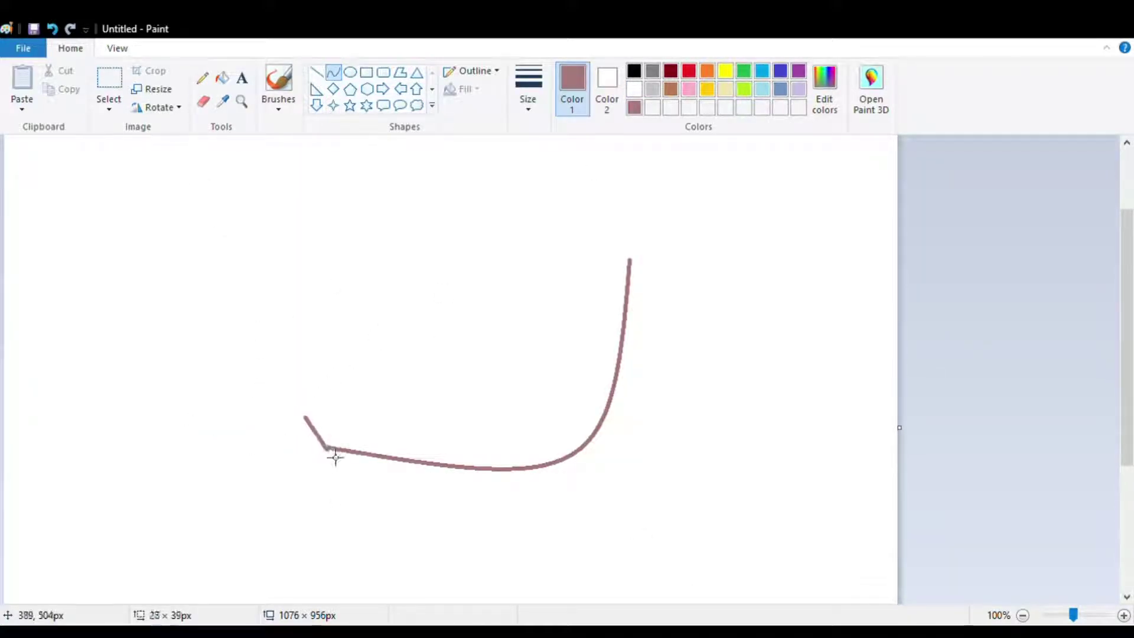
click(202, 101)
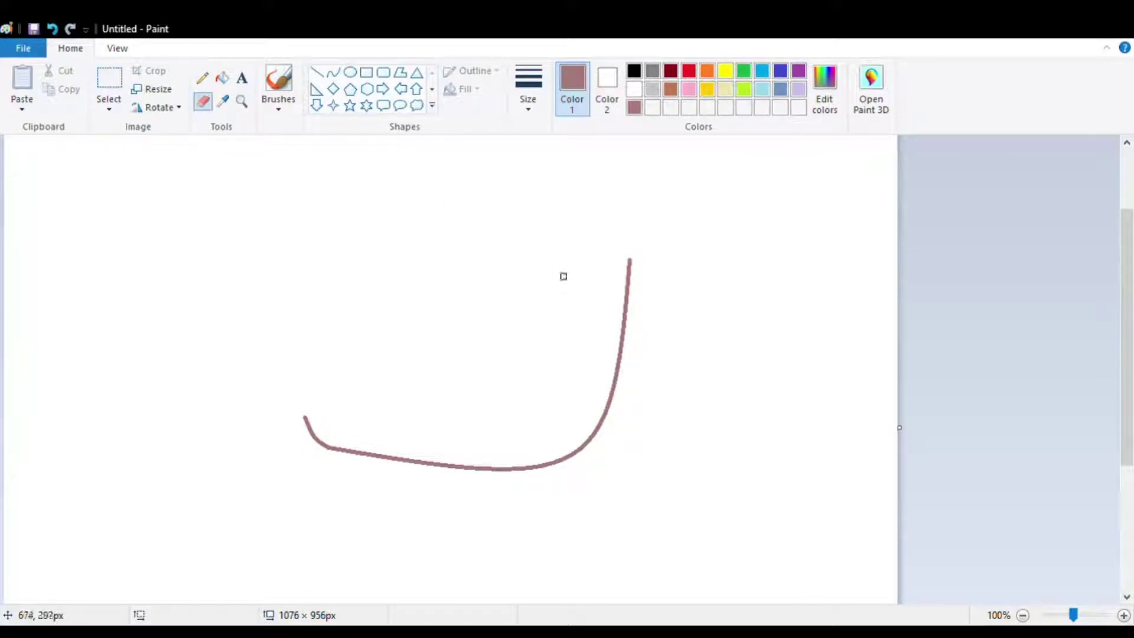
click(223, 78)
click(634, 89)
click(634, 107)
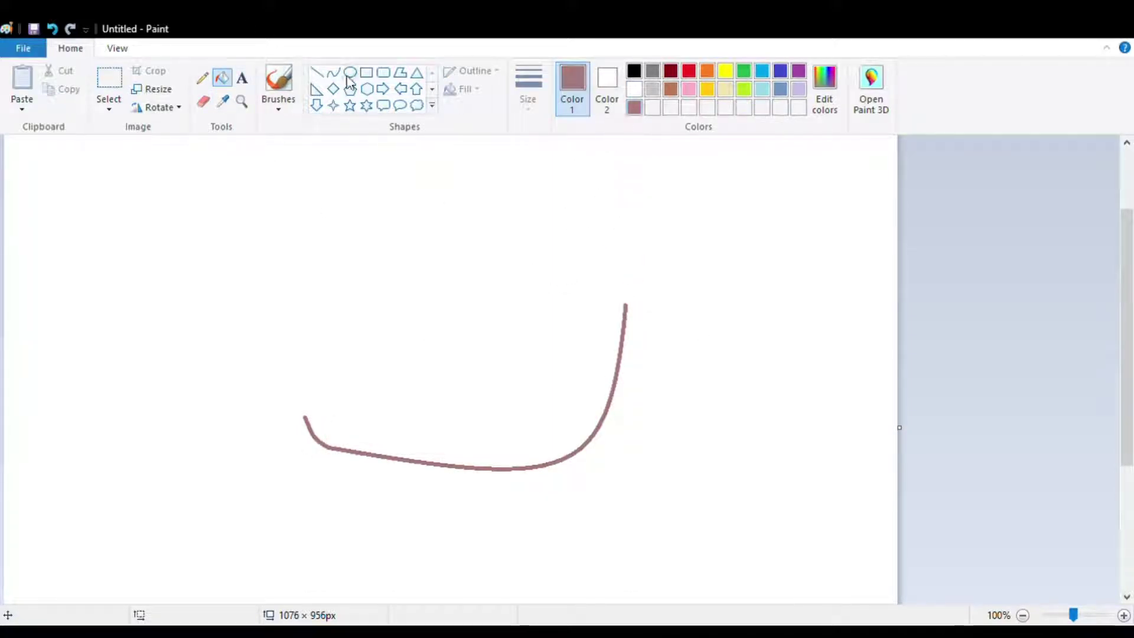
- Draw a rounded mauve ear curve rising from the left end of the jaw line
click(333, 72)
mouse_move(294, 355)
mouse_down()
mouse_move(319, 430)
mouse_move(307, 420)
mouse_up()
mouse_move(305, 413)
mouse_down()
mouse_move(286, 402)
mouse_move(269, 433)
mouse_move(277, 338)
mouse_move(283, 347)
mouse_up()
- Taper the ear's open end and the bend joining it to the jaw by overlaying white curves
click(1124, 615)
drag(261, 597, 429, 614)
drag(1129, 296, 1128, 379)
click(634, 89)
drag(323, 282, 339, 394)
drag(326, 349, 253, 312)
click(353, 293)
drag(313, 264, 337, 395)
mouse_move(307, 319)
mouse_down()
mouse_move(251, 266)
mouse_move(261, 257)
mouse_up()
drag(273, 397, 235, 358)
drag(341, 388, 369, 442)
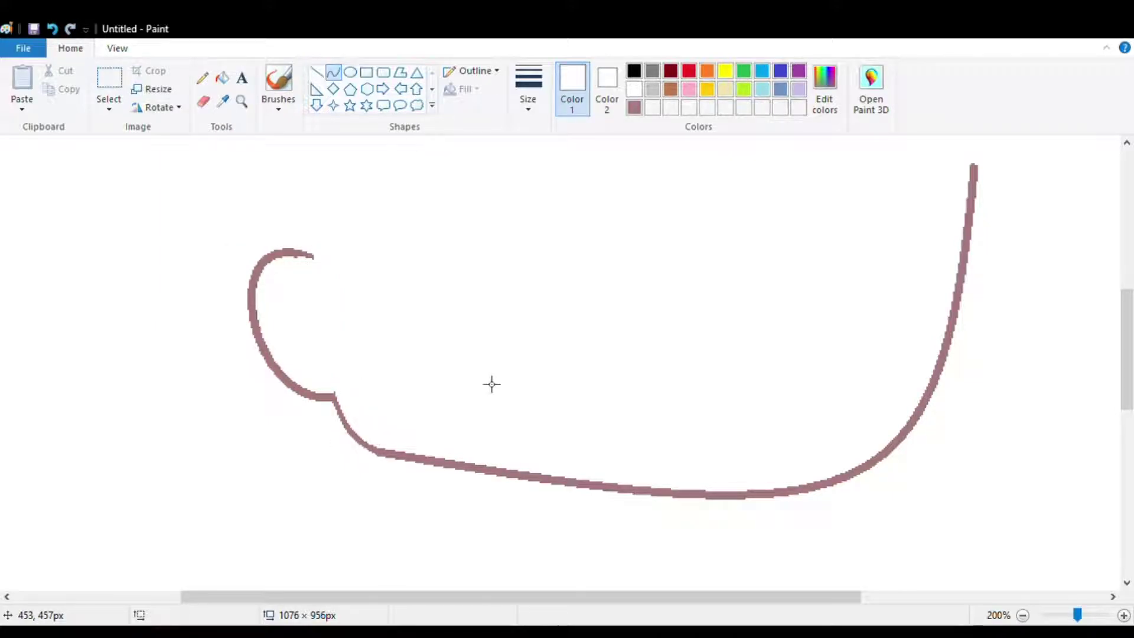
- Taper the upper right end of the jaw line with a white curve
drag(314, 597, 465, 601)
mouse_move(735, 157)
mouse_down()
mouse_move(713, 280)
mouse_move(830, 229)
mouse_move(731, 228)
mouse_up()
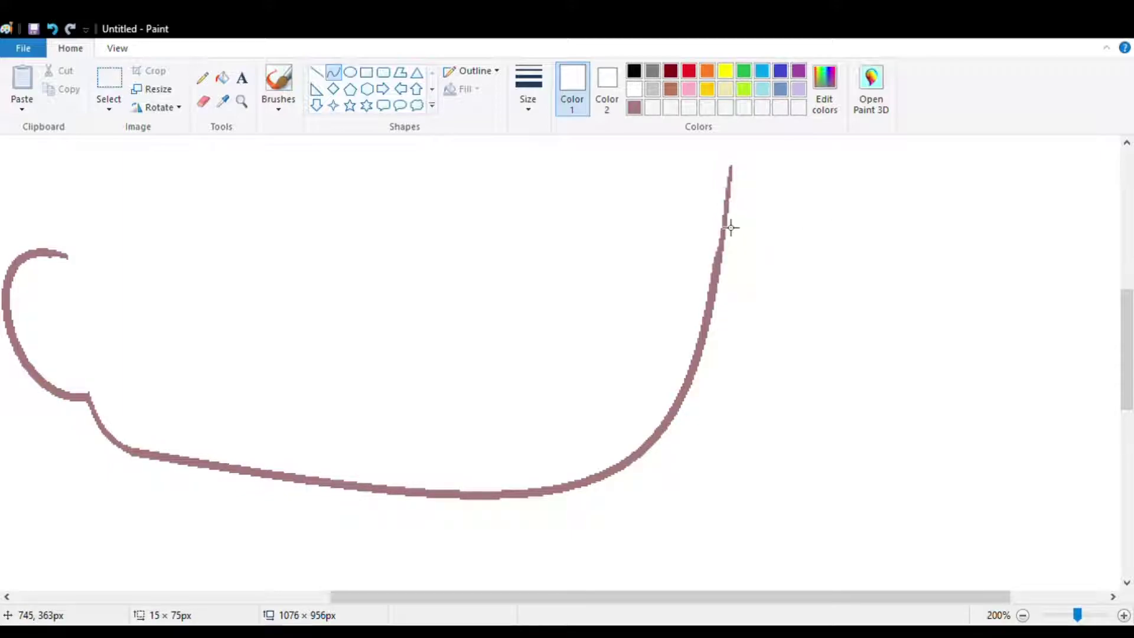
click(725, 223)
- Select the ear with the left part of the jaw line and shift it to the right to narrow the face
drag(1125, 328, 1126, 298)
drag(598, 597, 481, 593)
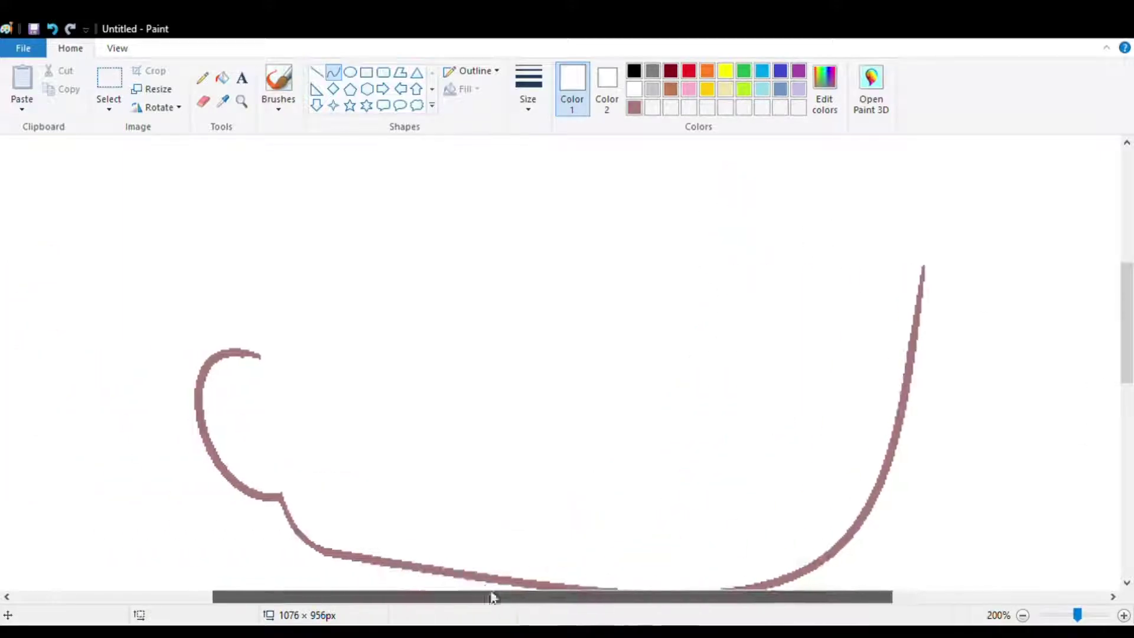
click(1022, 615)
scroll(532, 354, up, 3)
click(109, 86)
drag(162, 292, 404, 577)
mouse_move(382, 527)
mouse_down()
mouse_move(428, 511)
mouse_move(409, 507)
mouse_up()
click(898, 544)
- Add a custom blue based on the blue-gray swatch as the drawing colour
click(1124, 614)
drag(476, 596, 808, 596)
mouse_move(1126, 268)
mouse_down()
mouse_move(1126, 367)
mouse_move(1126, 321)
mouse_up()
click(777, 87)
click(831, 94)
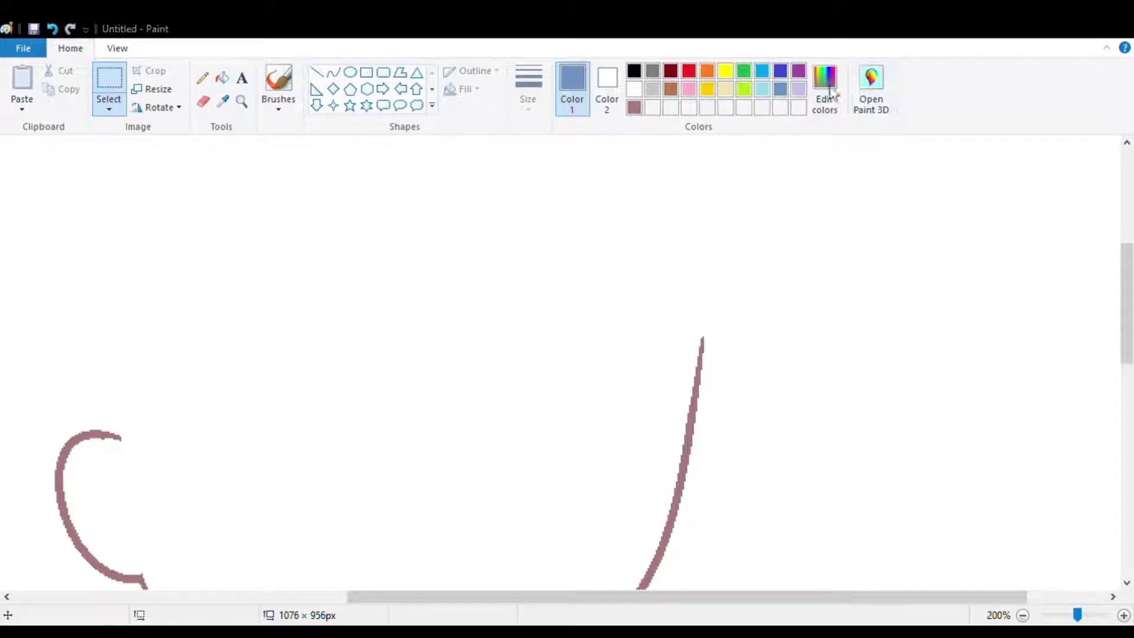
click(453, 418)
- Draw the top of the hair as a blue curve sloping down to a point at the upper right
click(1022, 615)
click(333, 72)
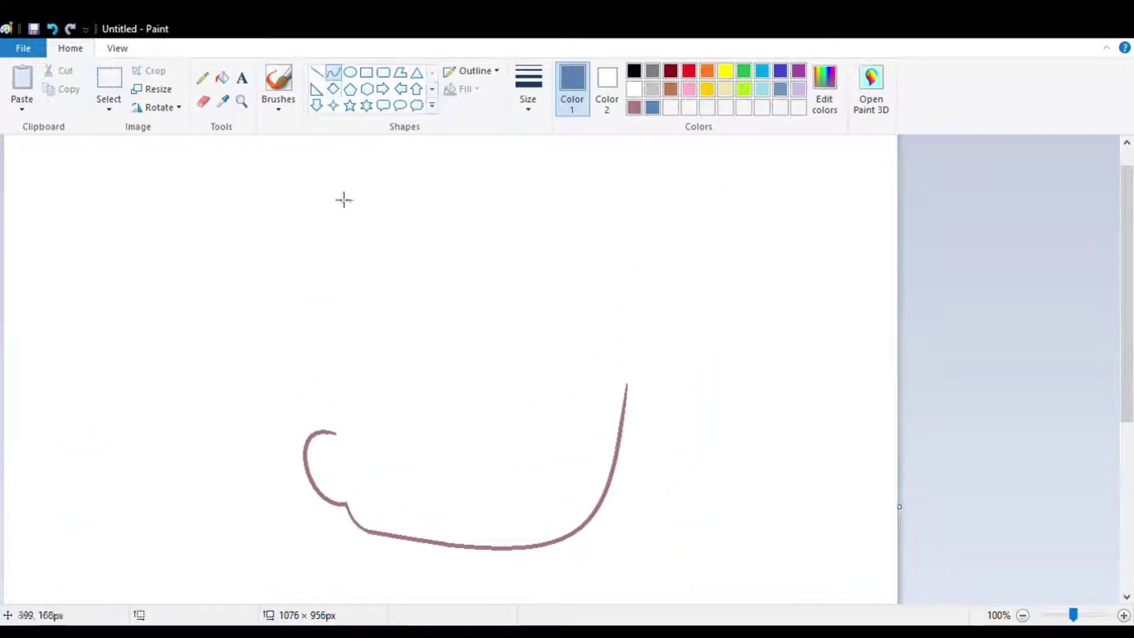
mouse_move(419, 287)
mouse_down()
mouse_move(472, 271)
mouse_move(463, 284)
mouse_move(537, 283)
mouse_move(673, 344)
mouse_up()
click(456, 281)
drag(497, 276, 495, 273)
- Draw the right side of the hair as spiky blue locks descending to the jaw line
mouse_move(620, 331)
mouse_down()
mouse_move(612, 347)
mouse_move(648, 351)
mouse_move(672, 447)
mouse_up()
click(683, 350)
key(ctrl+z)
mouse_move(660, 389)
mouse_down()
mouse_move(658, 365)
mouse_move(663, 409)
mouse_move(616, 486)
mouse_up()
mouse_move(636, 455)
mouse_down()
mouse_move(650, 461)
mouse_move(643, 434)
mouse_move(649, 452)
mouse_up()
drag(615, 487, 633, 490)
click(709, 494)
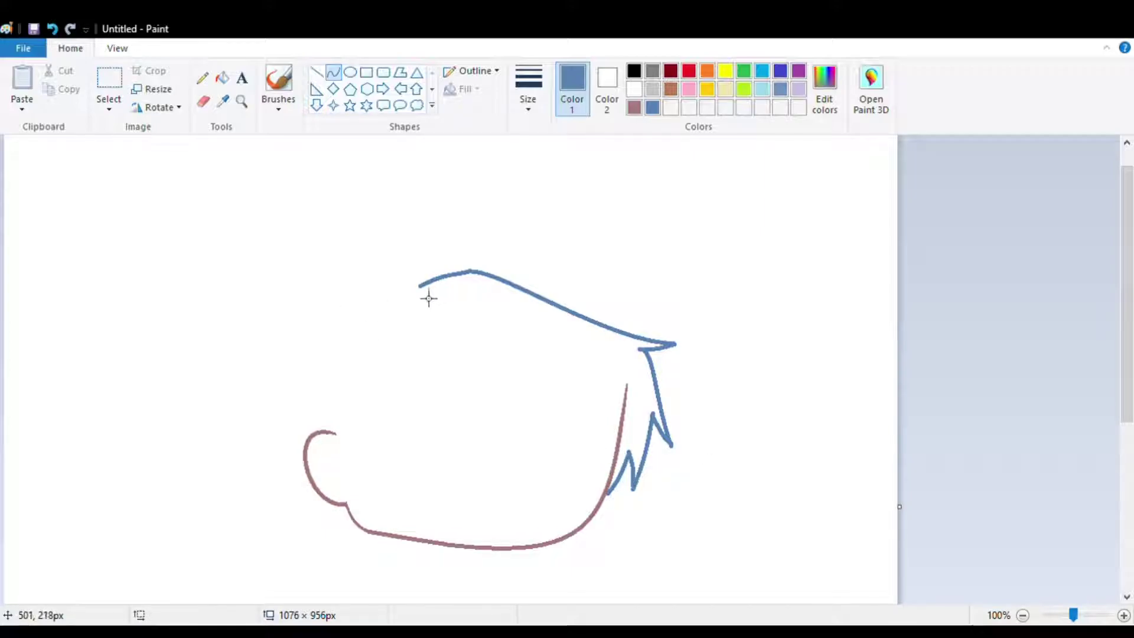
- Draw a two-pointed blue tuft at the left end of the hair's top outline
drag(440, 275, 444, 248)
click(413, 264)
click(506, 241)
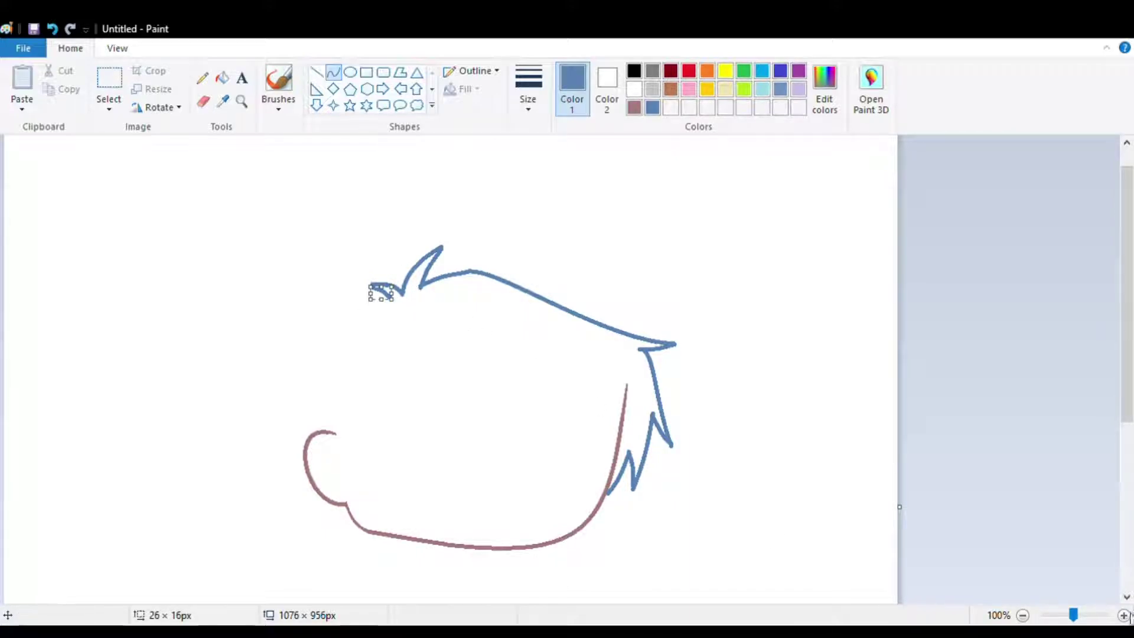
click(1124, 615)
drag(754, 456, 757, 444)
click(748, 380)
click(1023, 615)
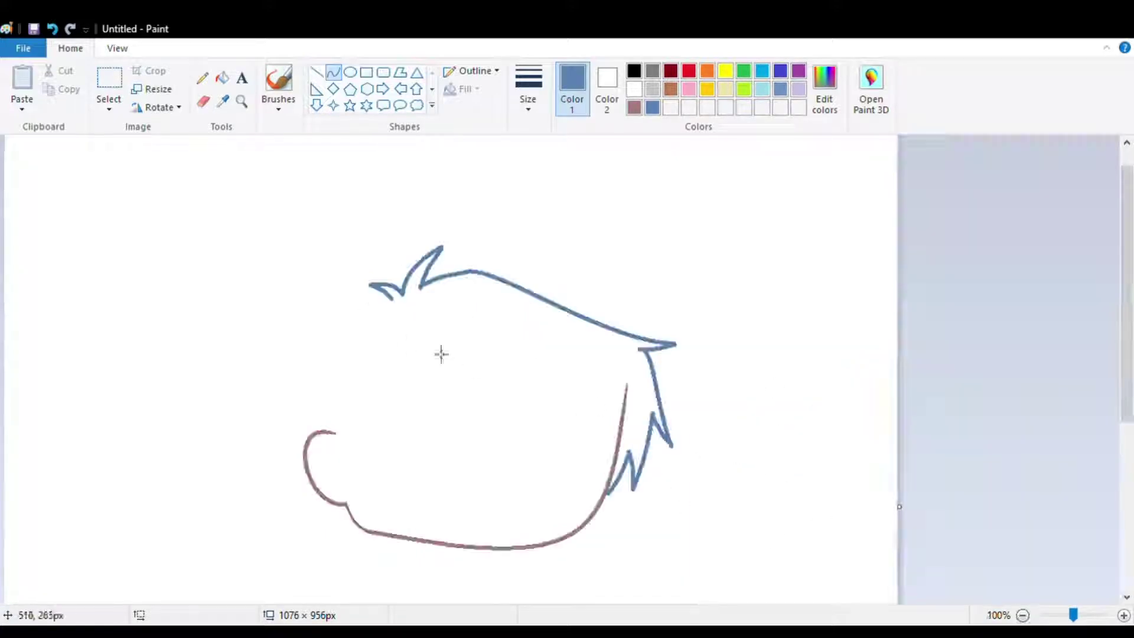
- Select the ear and jaw bend again and move them farther right, closer to the hair
click(109, 83)
drag(223, 325, 455, 575)
drag(378, 520, 416, 524)
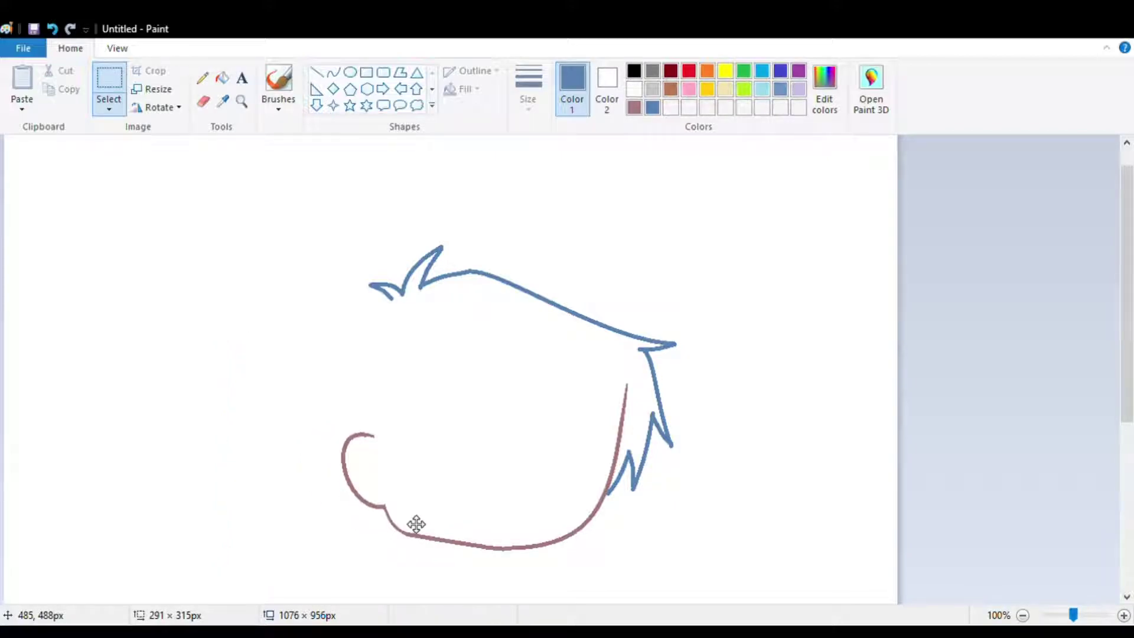
- Draw the upper left hair outline in blue, from the tuft down past an outward spike
click(333, 72)
mouse_move(394, 317)
mouse_down()
mouse_move(321, 370)
mouse_move(318, 412)
mouse_up()
click(377, 316)
drag(360, 373, 375, 377)
mouse_move(317, 413)
mouse_down()
mouse_move(348, 322)
mouse_move(371, 319)
mouse_move(307, 454)
mouse_up()
click(357, 335)
drag(344, 377, 352, 380)
- Complete the lower left hair outline with blue spikes ending behind the bottom of the ear
mouse_move(306, 458)
mouse_down()
mouse_move(318, 373)
mouse_move(353, 351)
mouse_move(340, 358)
mouse_move(328, 490)
mouse_move(347, 464)
mouse_up()
click(333, 380)
key(ctrl+z)
mouse_move(365, 507)
mouse_down()
mouse_move(339, 469)
mouse_move(364, 521)
mouse_up()
key(ctrl+z)
click(346, 500)
click(443, 507)
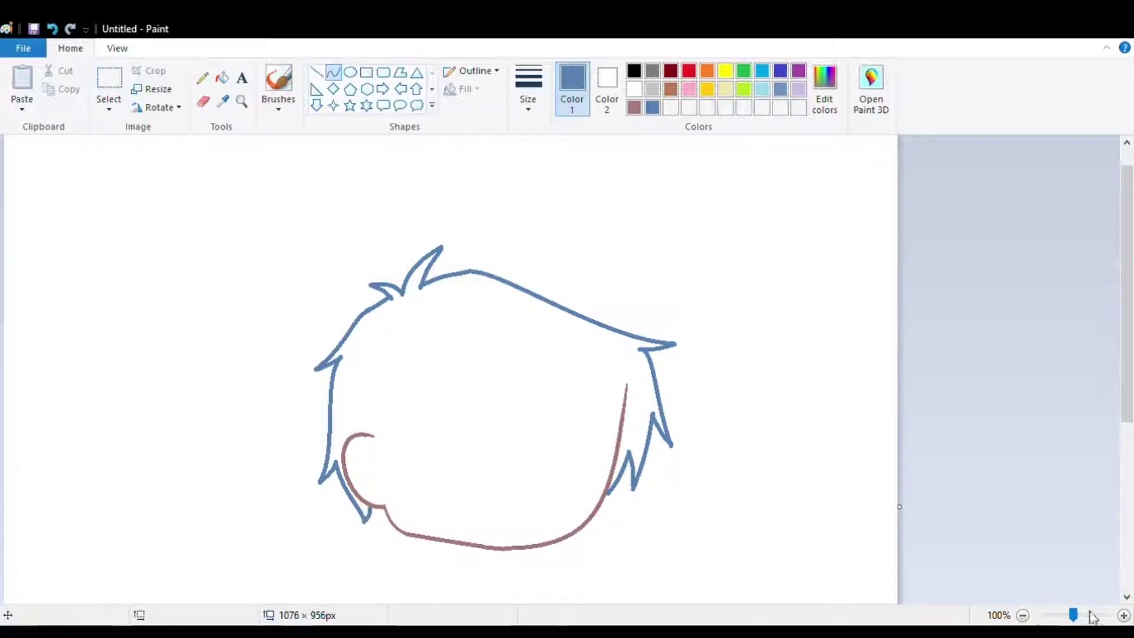
- Draw the fringe in blue with pointed locks beside the ear and a long sweep across to the right
drag(405, 383, 438, 457)
mouse_move(421, 417)
mouse_down()
mouse_move(395, 421)
mouse_move(402, 540)
mouse_move(388, 503)
mouse_move(410, 430)
mouse_move(425, 469)
mouse_up()
click(406, 418)
mouse_move(423, 429)
mouse_down()
mouse_move(430, 472)
mouse_move(429, 454)
mouse_move(571, 497)
mouse_move(529, 479)
mouse_move(578, 508)
mouse_up()
drag(536, 455, 571, 499)
click(567, 488)
- Draw the pointed lock at the fringe's right end and fill the jaw line segment inside the hair with white
drag(595, 421, 582, 490)
mouse_move(588, 437)
mouse_down()
mouse_move(603, 512)
mouse_move(609, 491)
mouse_up()
click(596, 447)
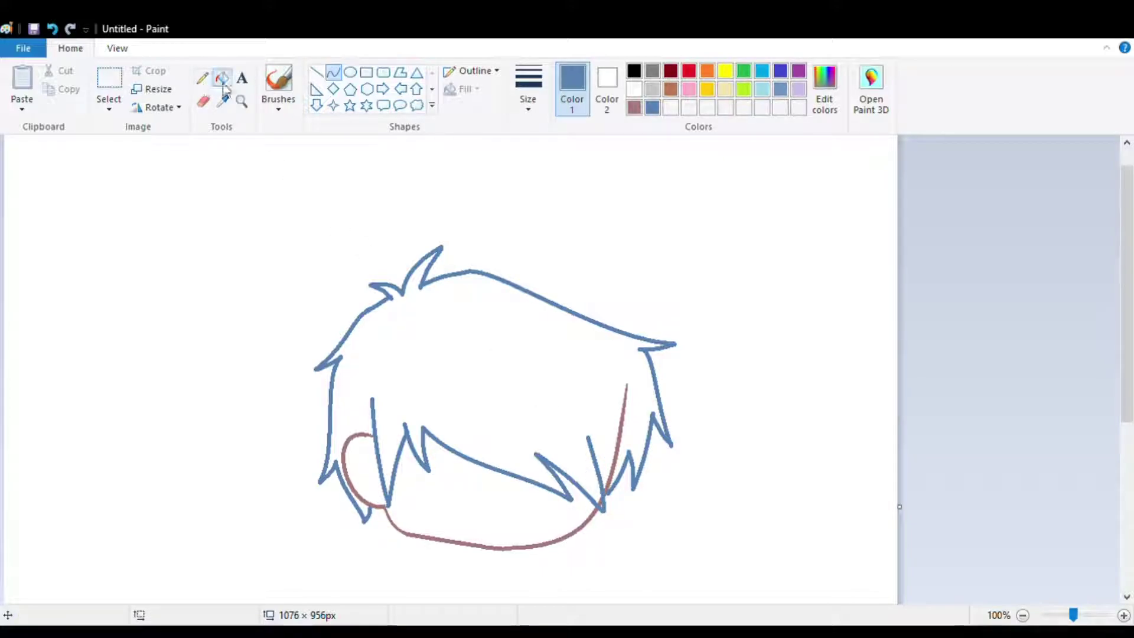
click(223, 80)
click(634, 88)
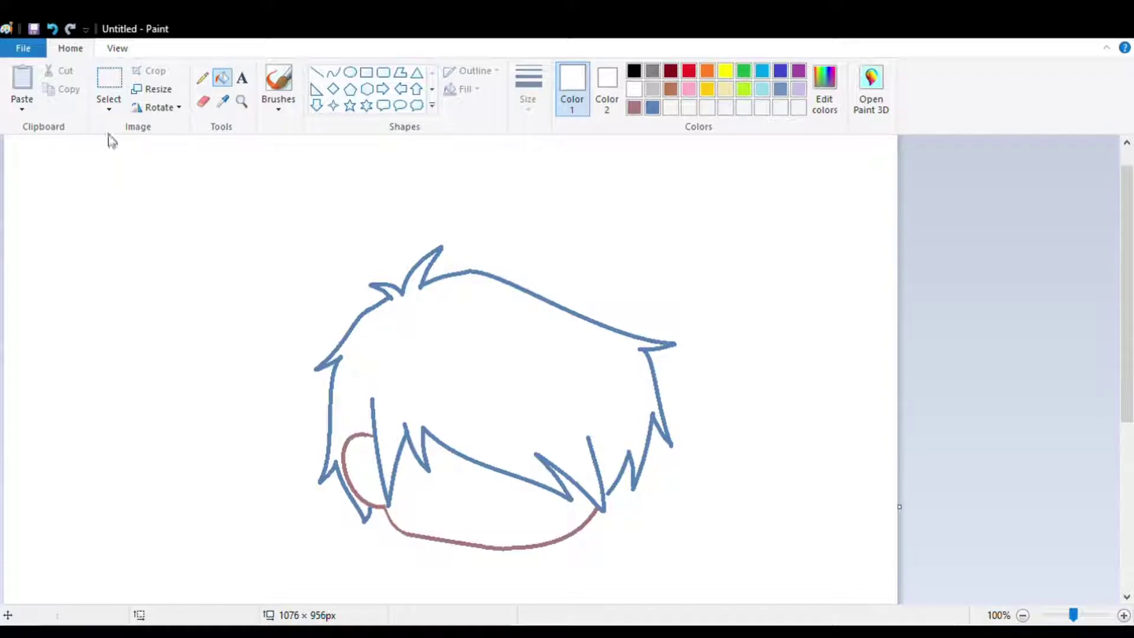
click(108, 80)
mouse_move(572, 274)
mouse_down()
mouse_move(620, 524)
mouse_move(600, 295)
mouse_up()
mouse_move(674, 412)
mouse_down()
mouse_move(648, 395)
mouse_move(636, 403)
mouse_move(674, 412)
mouse_up()
click(788, 555)
- Close the gap between the right hair outline and the fringe lock with the blue pencil
click(1124, 616)
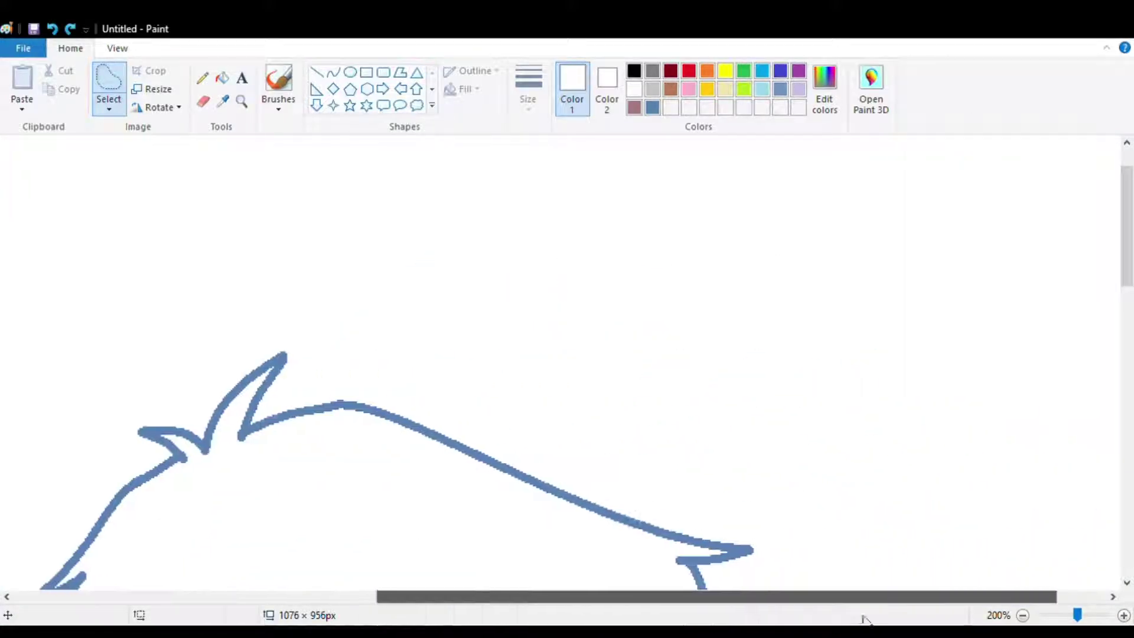
scroll(567, 355, down, 5)
click(202, 78)
click(652, 107)
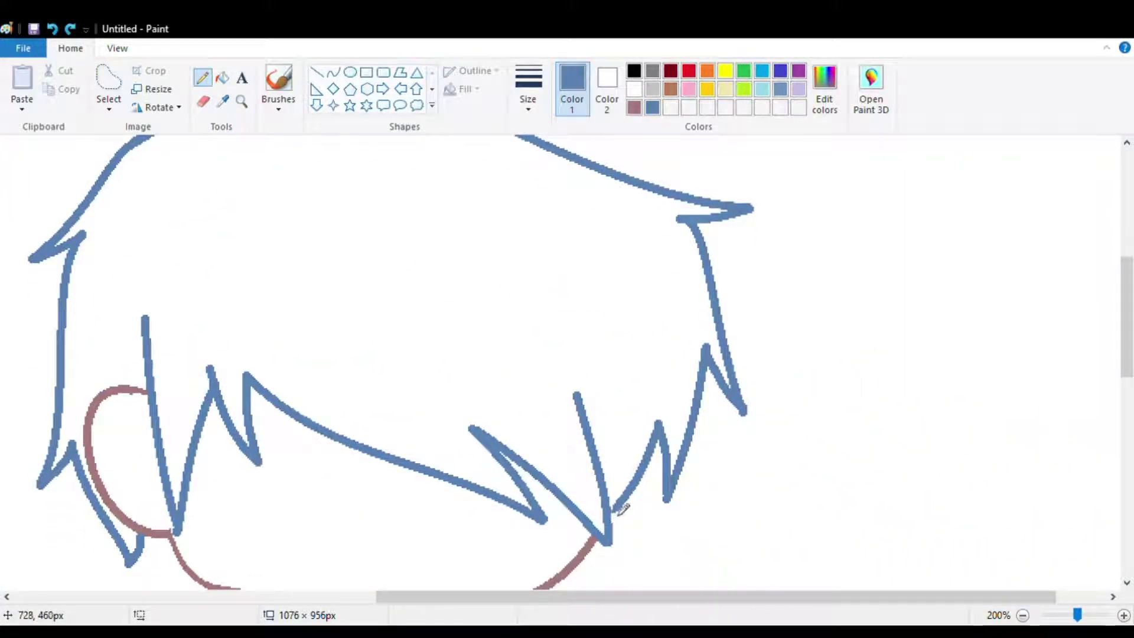
- Sharpen the two inner notches between the right-hand hair spikes with white curves
click(633, 89)
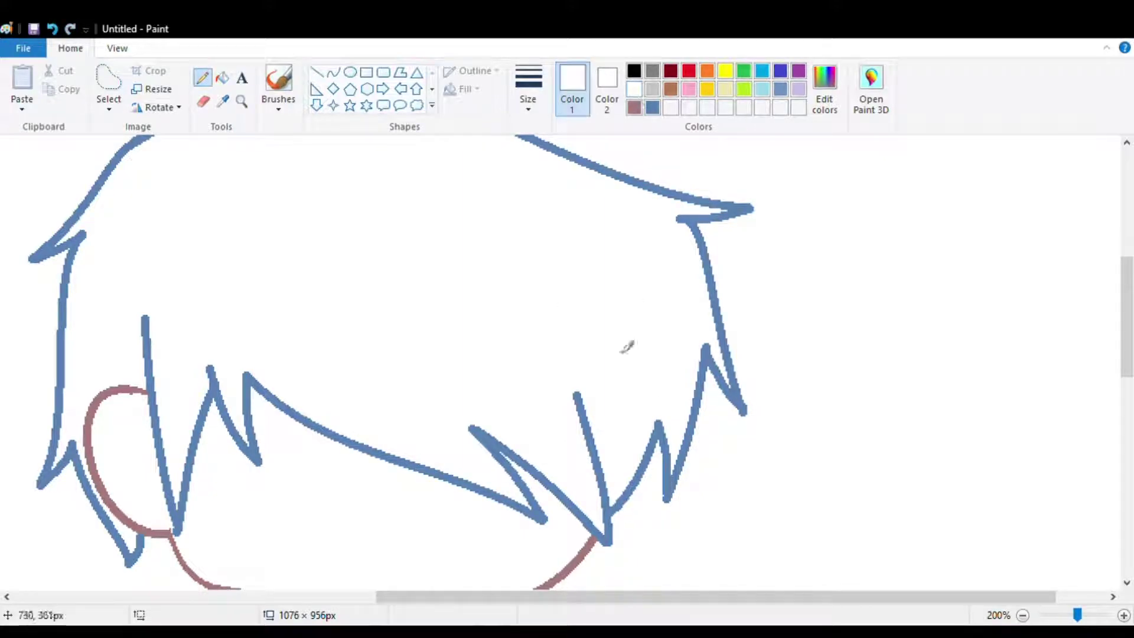
click(333, 73)
drag(656, 432, 633, 494)
mouse_move(646, 461)
mouse_down()
mouse_move(674, 423)
mouse_move(645, 463)
mouse_up()
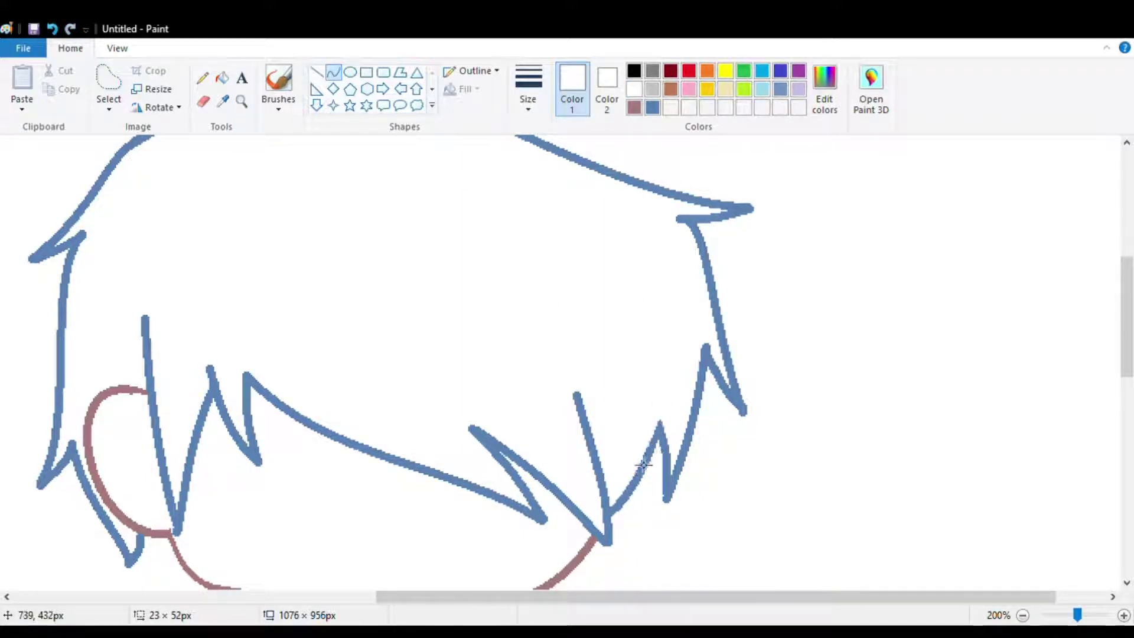
mouse_move(713, 333)
mouse_down()
mouse_move(694, 379)
mouse_move(691, 431)
mouse_up()
drag(697, 399, 708, 365)
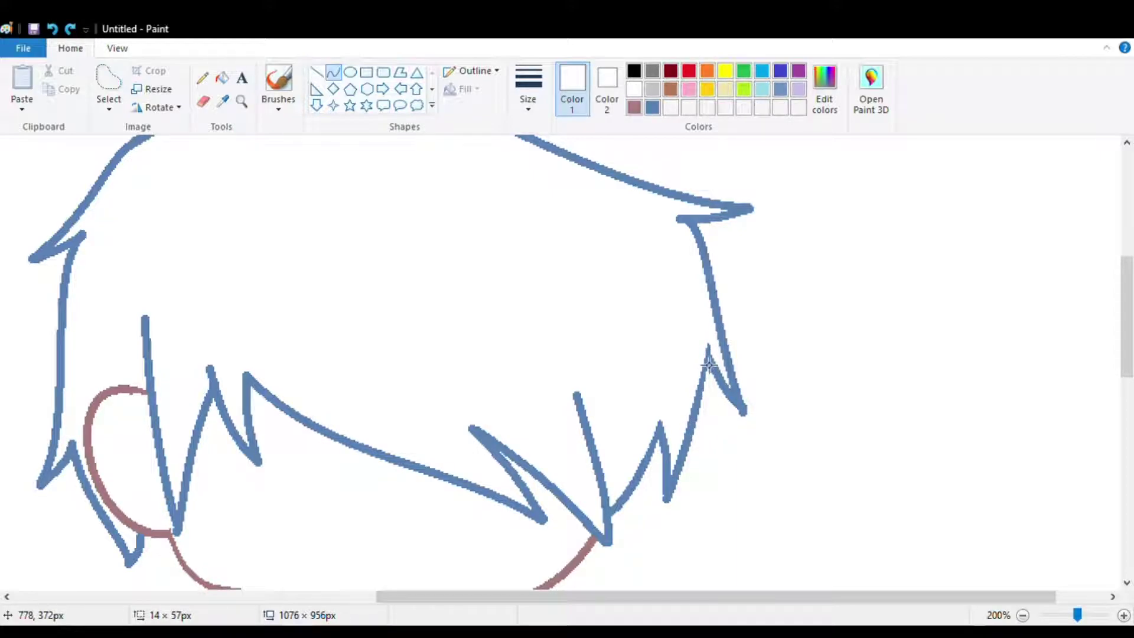
- Sharpen the lower tips of the two right-hand hair spikes with white curves
click(750, 430)
key(ctrl+z)
drag(755, 430, 736, 343)
drag(744, 383, 737, 343)
click(717, 483)
mouse_move(669, 501)
mouse_down()
mouse_move(697, 430)
mouse_move(710, 426)
mouse_up()
click(711, 424)
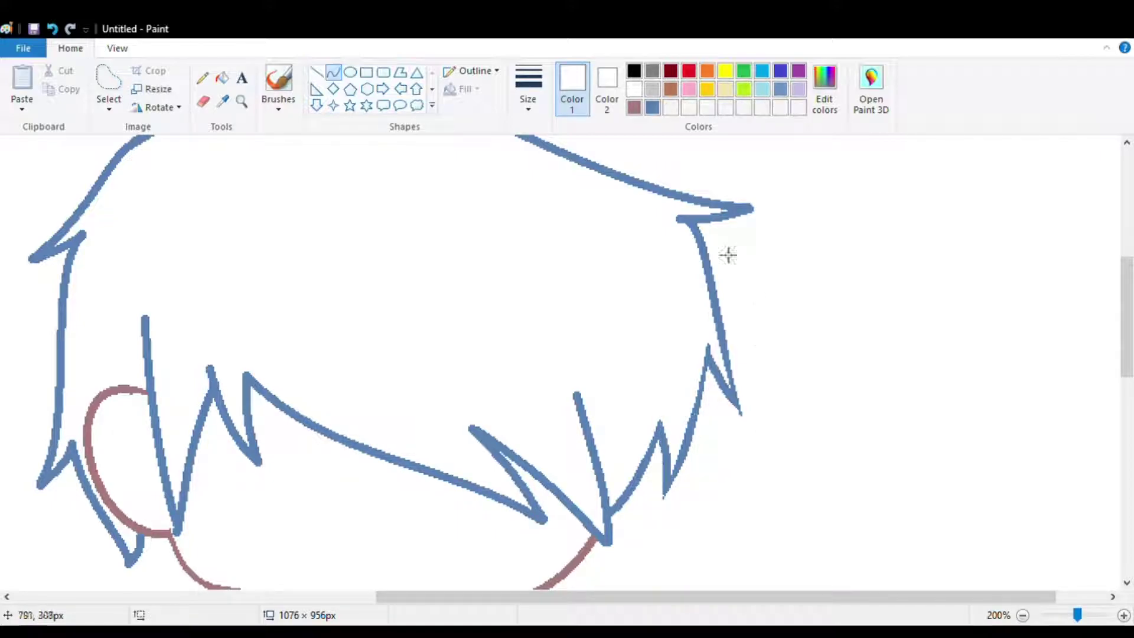
- Taper the upper right hair point and the top end of the strand crossing the ear with white curves
drag(737, 201, 734, 211)
click(705, 204)
drag(160, 375, 172, 443)
click(160, 389)
click(159, 390)
- Sharpen the first peak between the fringe locks near the ear, erasing the leftover blunt end
drag(220, 355, 187, 426)
drag(203, 408, 213, 394)
click(213, 391)
click(203, 102)
click(210, 364)
- Taper the left end of the fringe's long sweep with white curves
click(334, 72)
drag(285, 391, 373, 442)
click(260, 385)
drag(295, 416, 320, 429)
click(443, 441)
- Taper the upper ends of the notch and strand at the fringe's right side with white curves
drag(518, 450, 523, 454)
drag(585, 384, 612, 473)
drag(591, 414, 570, 378)
click(595, 415)
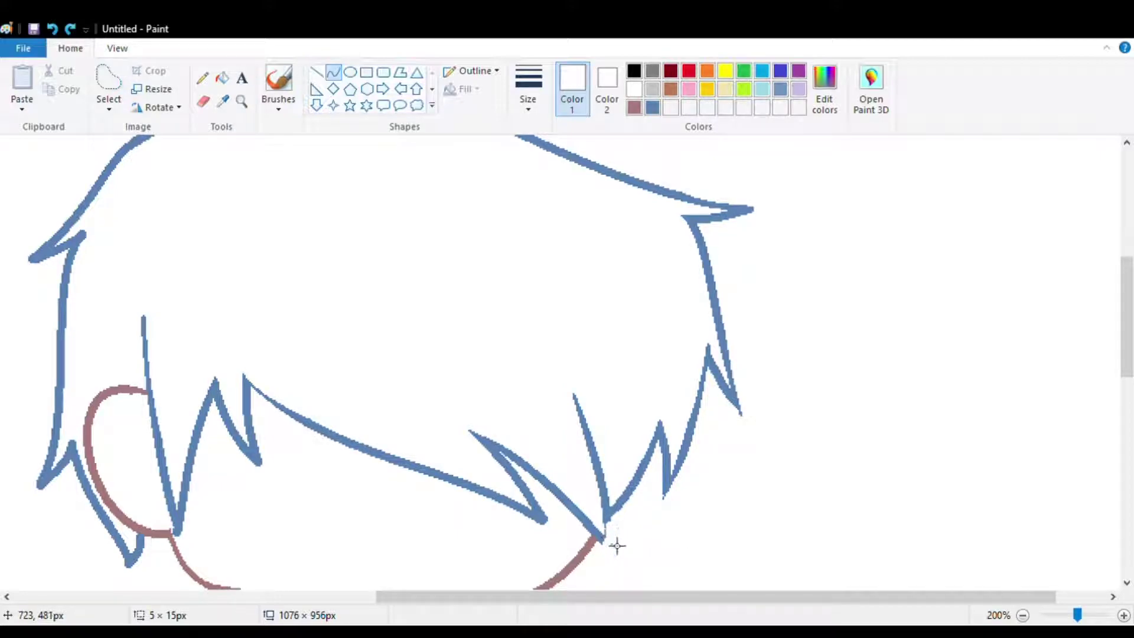
click(652, 572)
- Sharpen the downward tips of the fringe locks with white curves
mouse_move(545, 523)
mouse_down()
mouse_move(451, 502)
mouse_move(465, 493)
mouse_up()
click(484, 363)
drag(258, 477, 264, 440)
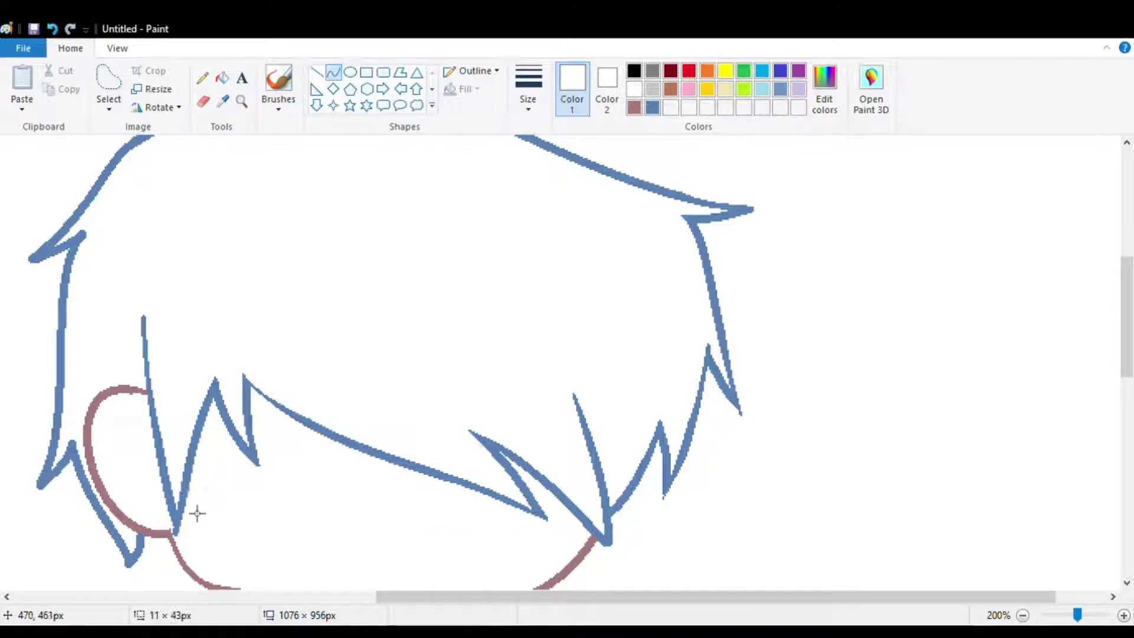
- Sharpen the spikes of the lower left hair outline with white curves
drag(53, 469, 59, 407)
drag(74, 491, 85, 460)
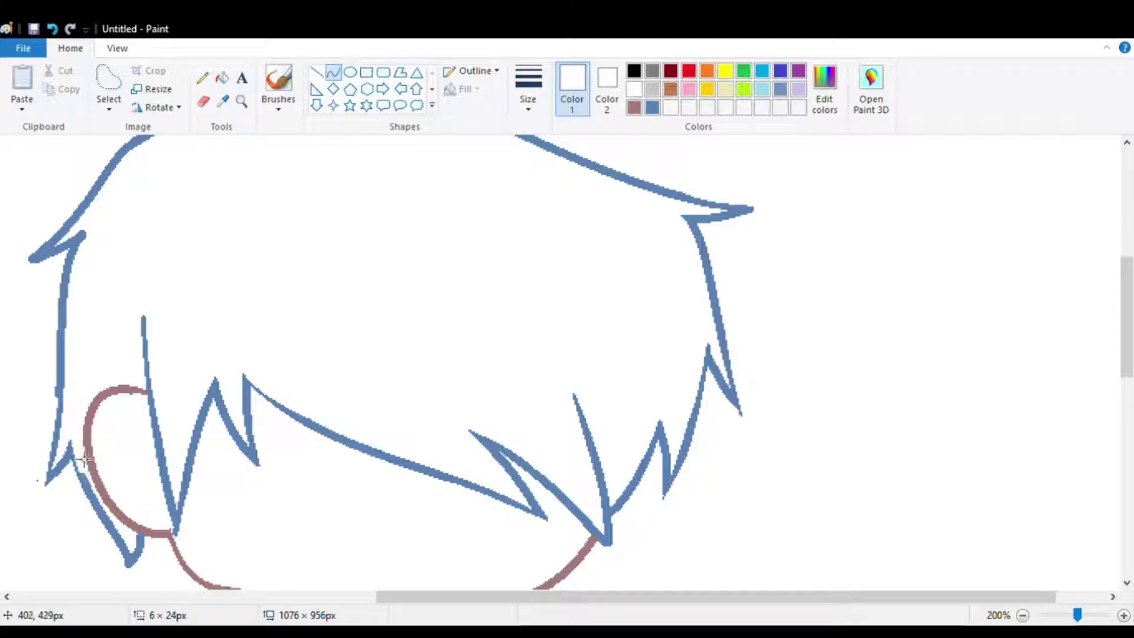
drag(134, 579, 109, 540)
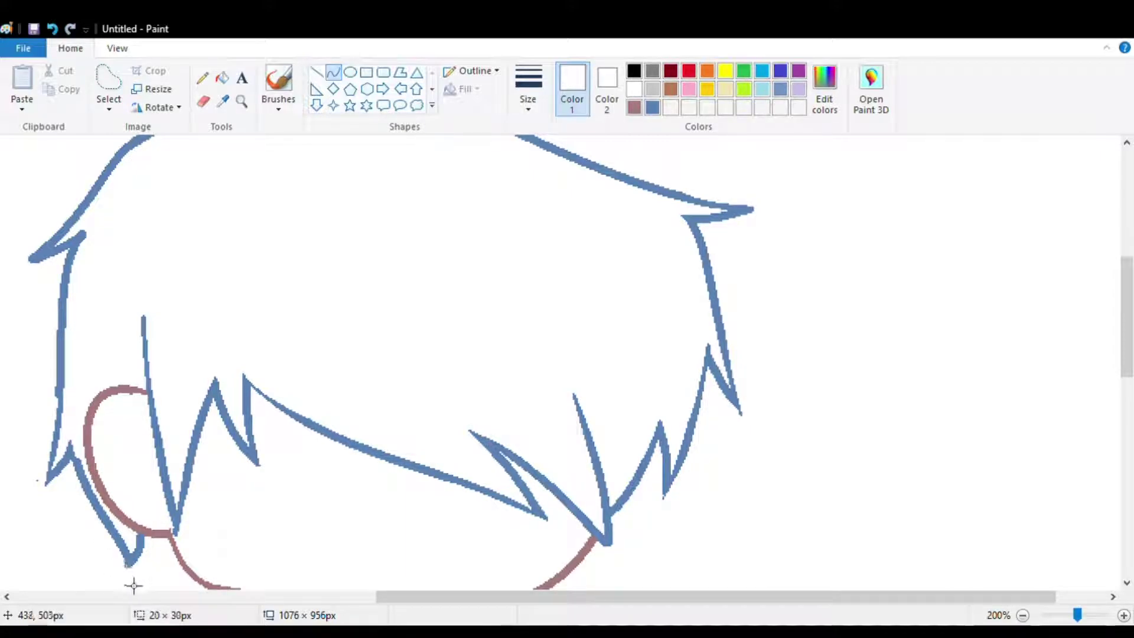
- Sharpen the tuft on top of the hair and the upper left hair spike with white curves
drag(1126, 308, 1126, 264)
drag(294, 178, 223, 227)
drag(178, 168, 171, 163)
drag(147, 257, 196, 257)
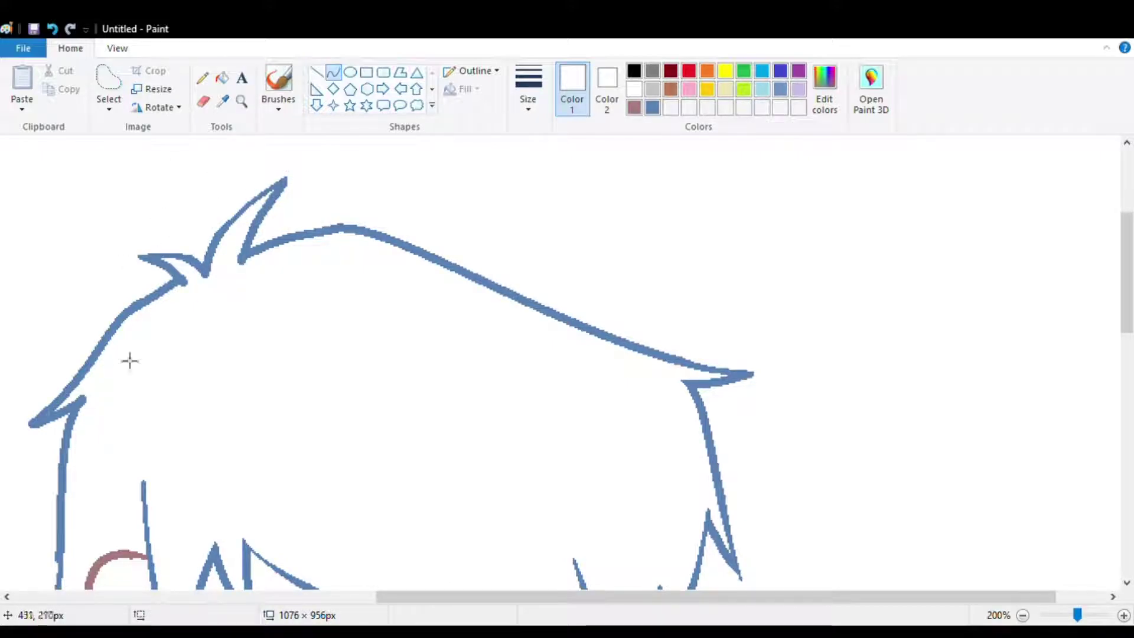
drag(84, 433, 86, 351)
drag(130, 313, 75, 389)
drag(1077, 614, 1073, 615)
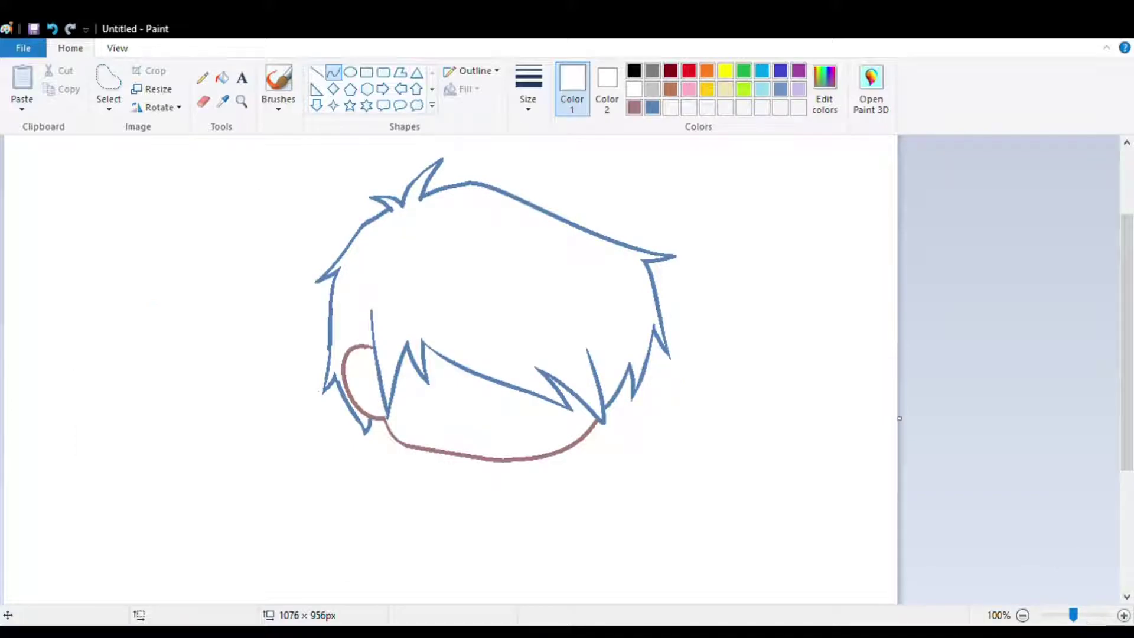
- Select the right part of the jaw line with a free-form selection, enlarge it and rejoin it to the jaw
click(1124, 615)
drag(649, 596, 1045, 596)
drag(1126, 298, 1126, 393)
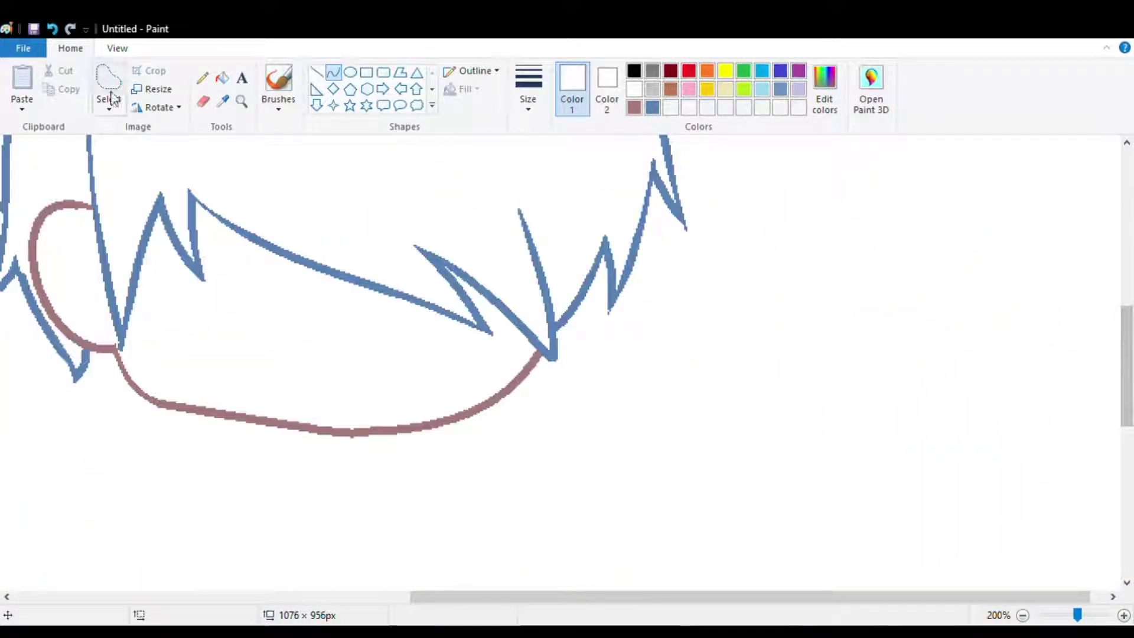
click(108, 85)
mouse_move(535, 356)
mouse_down()
mouse_move(435, 483)
mouse_move(539, 352)
mouse_up()
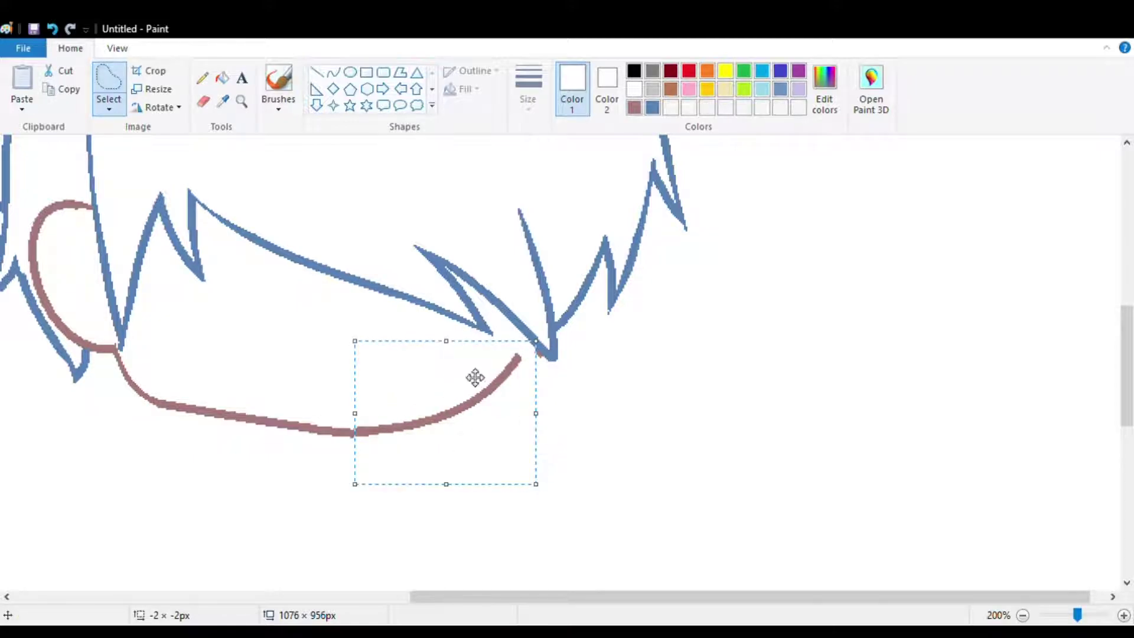
drag(450, 345, 448, 332)
drag(537, 485, 570, 511)
drag(505, 468, 492, 460)
click(591, 142)
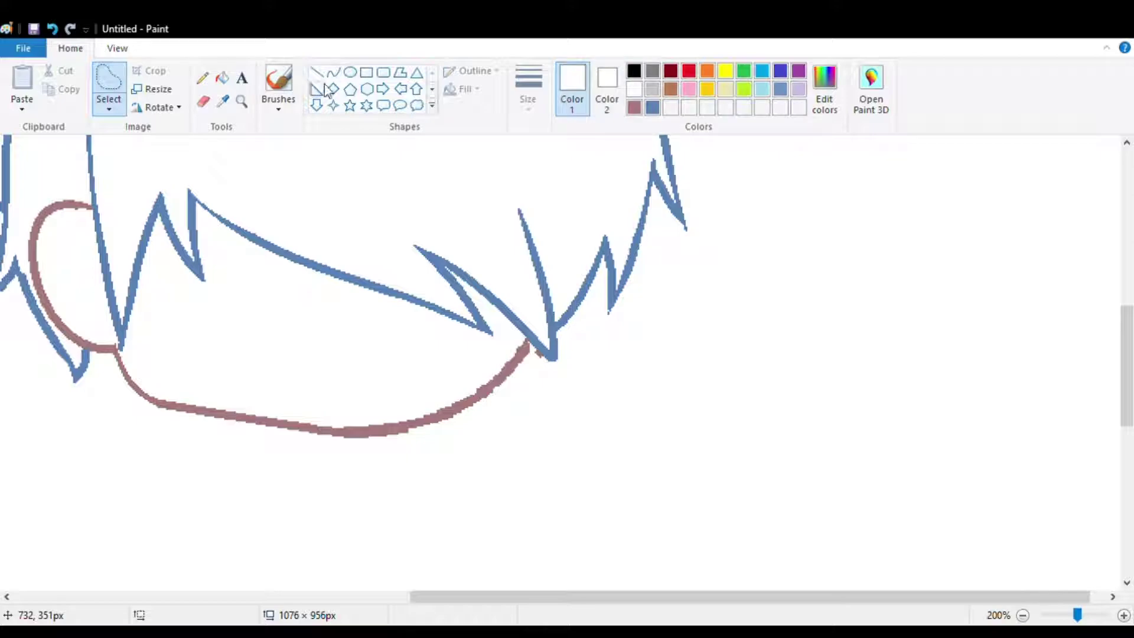
- Thin the thickened right part of the jaw line and trim the stray end with white curves
click(333, 73)
mouse_move(535, 352)
mouse_down()
mouse_move(430, 453)
mouse_move(340, 446)
mouse_up()
mouse_move(485, 407)
mouse_down()
mouse_move(501, 400)
mouse_move(453, 440)
mouse_up()
click(453, 438)
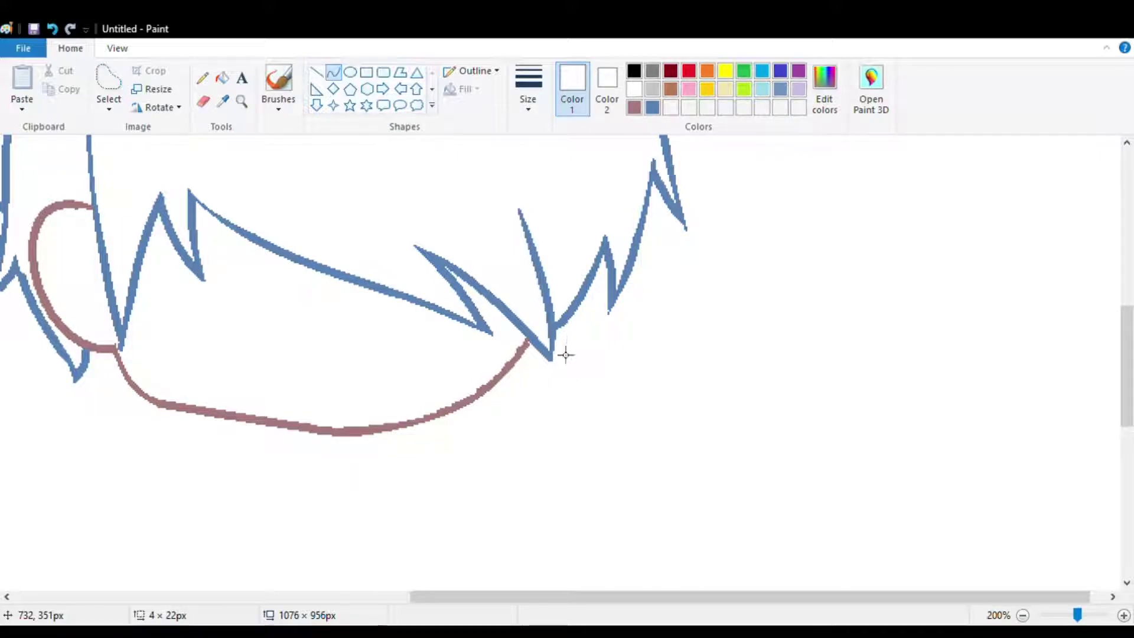
- Create a custom dark blue from the hair's blue and fill the hair outline with it
drag(454, 598, 338, 598)
click(652, 107)
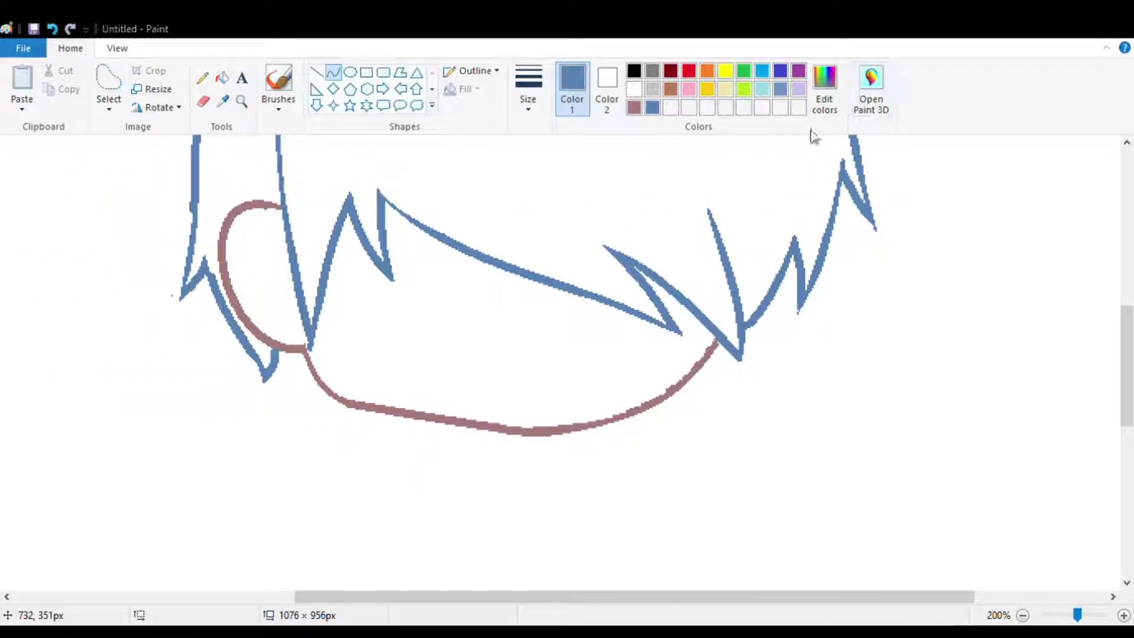
click(418, 446)
click(222, 77)
click(426, 231)
- Create a slightly lighter custom dark blue and fill the inside of the hair with it
drag(1126, 366, 1127, 339)
click(653, 107)
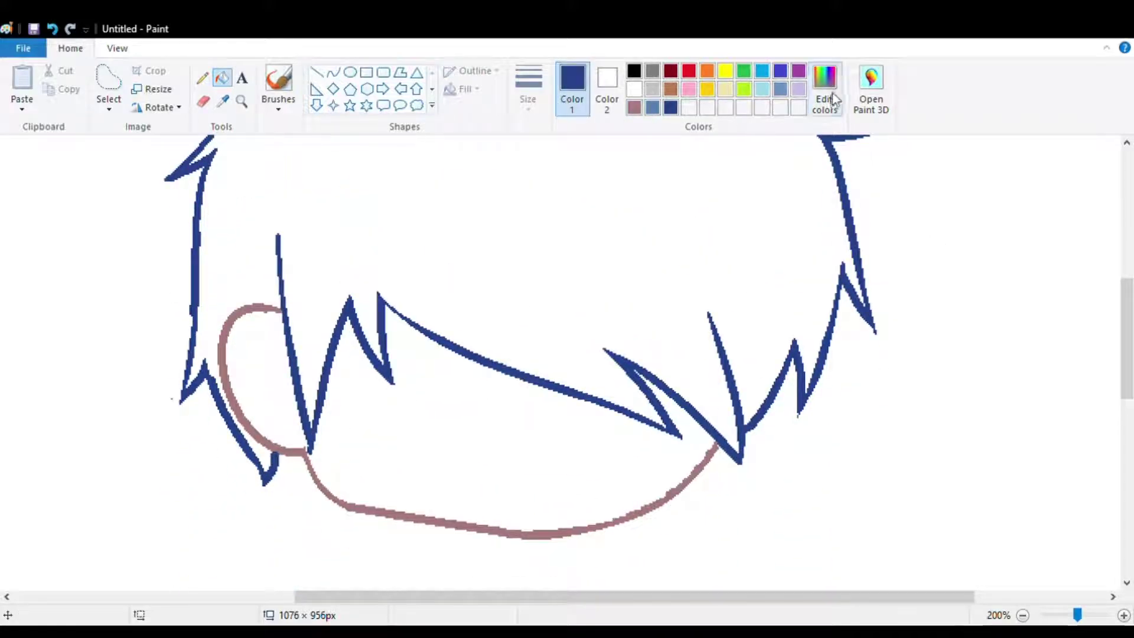
click(809, 334)
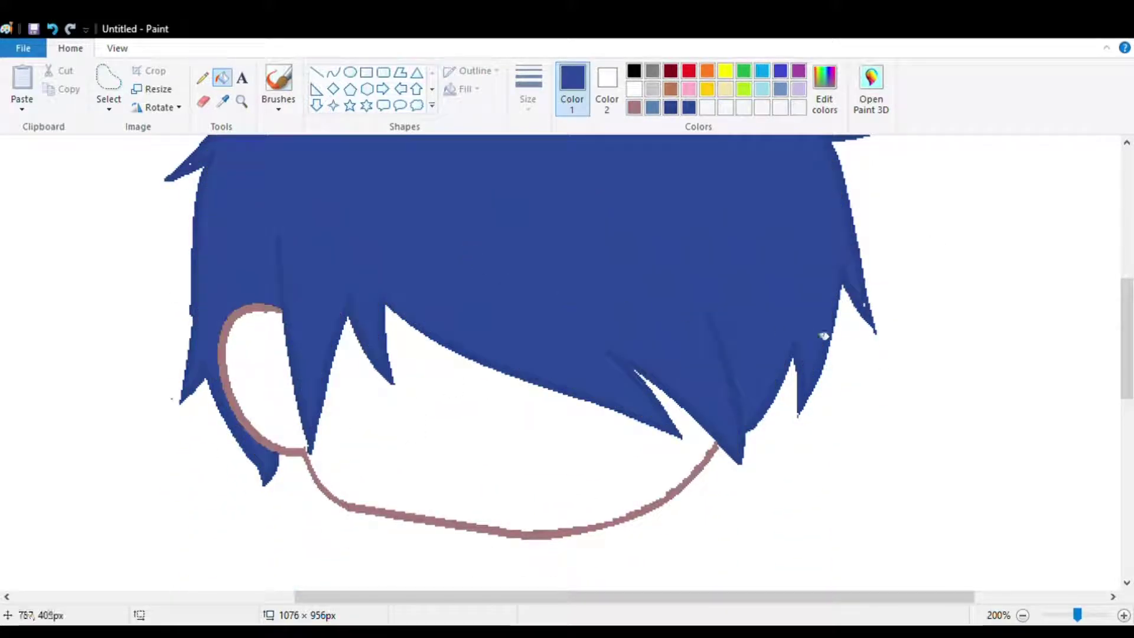
- Draw a pale blue curve arching across the upper hair and fill the hair above it as a highlight
drag(1126, 338, 1126, 322)
click(202, 78)
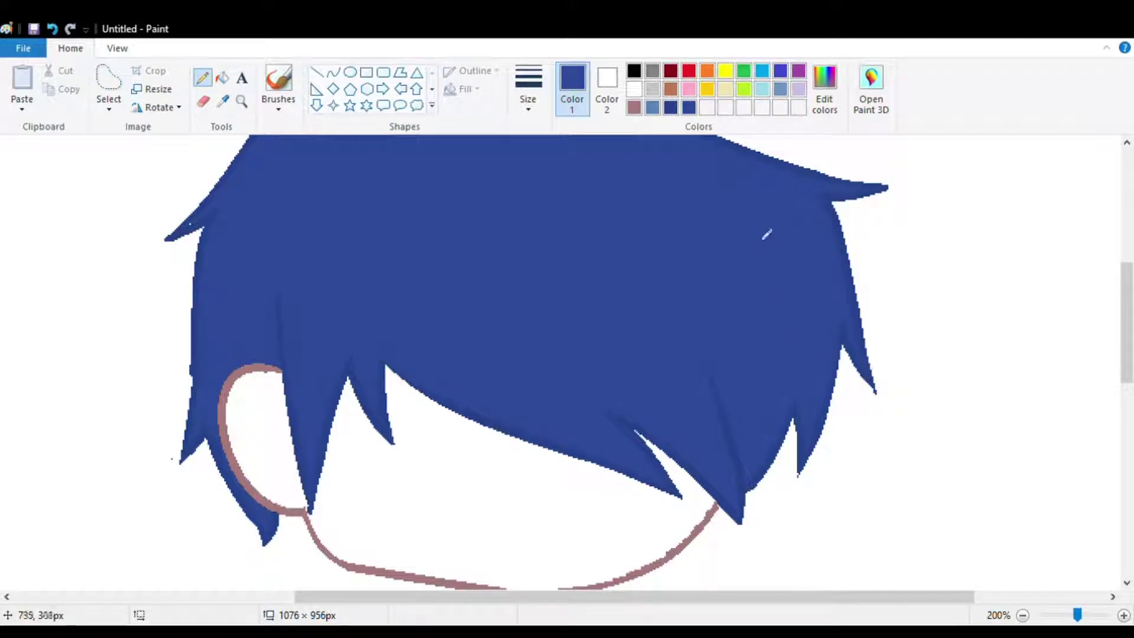
click(421, 439)
drag(1126, 322, 1126, 276)
click(333, 72)
drag(211, 416, 696, 313)
drag(534, 342, 461, 230)
drag(213, 420, 209, 420)
click(780, 385)
click(222, 77)
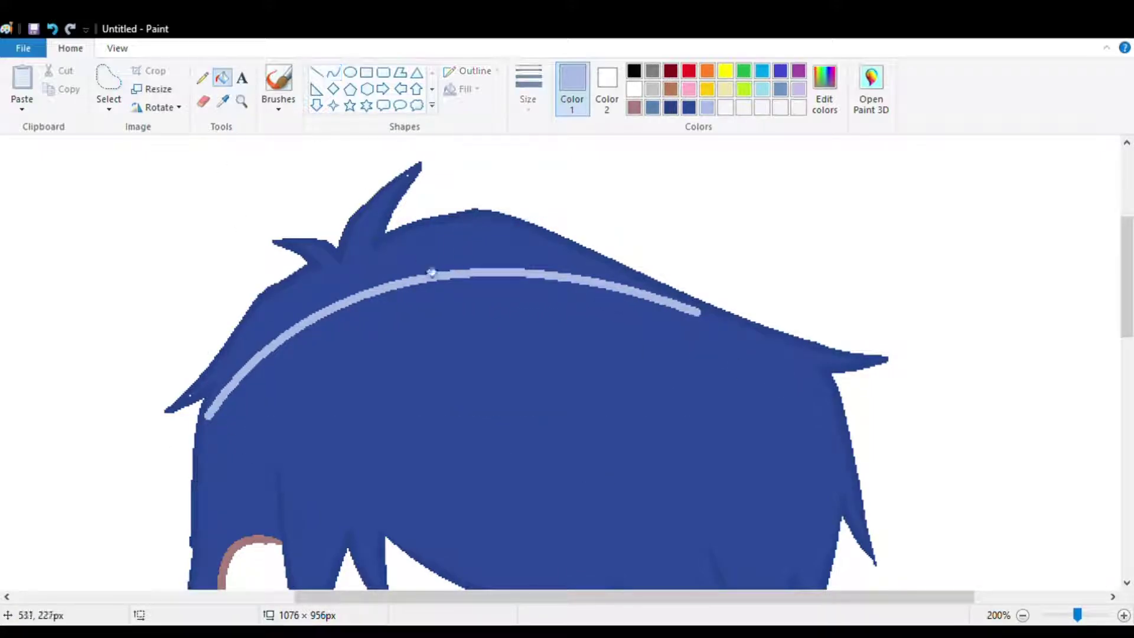
click(418, 267)
- Taper both ends of the pale blue hair highlight to points with curves in the hair's dark blue
click(1122, 615)
scroll(1128, 560, down, 3)
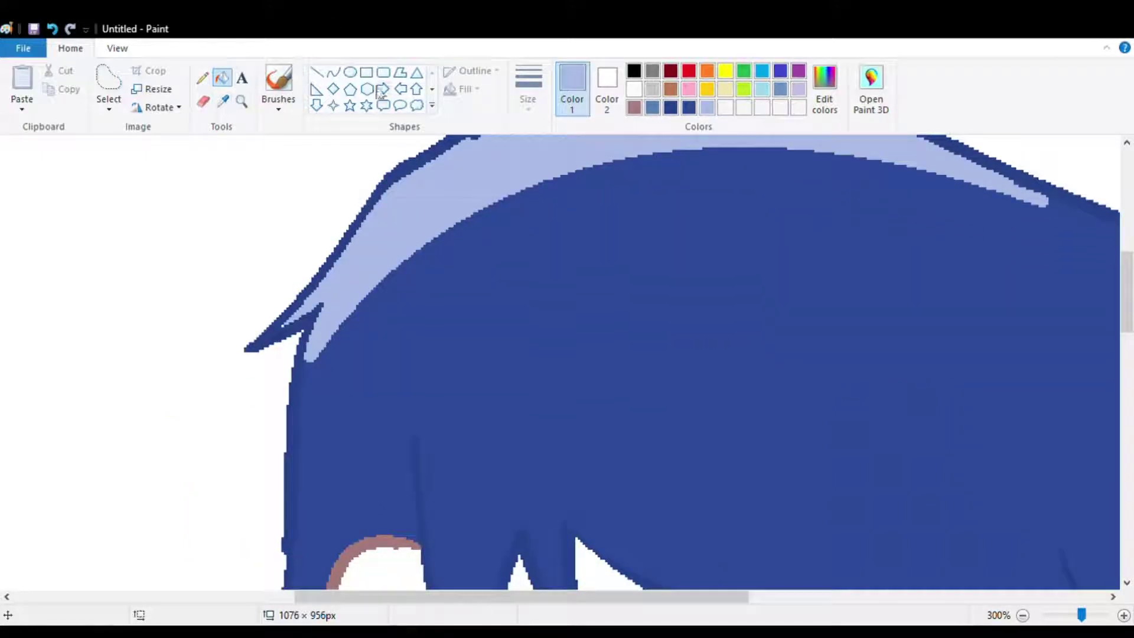
drag(309, 359, 401, 265)
drag(339, 367, 318, 354)
drag(360, 307, 410, 266)
drag(310, 368, 305, 376)
click(319, 387)
drag(356, 596, 611, 595)
drag(417, 195, 385, 198)
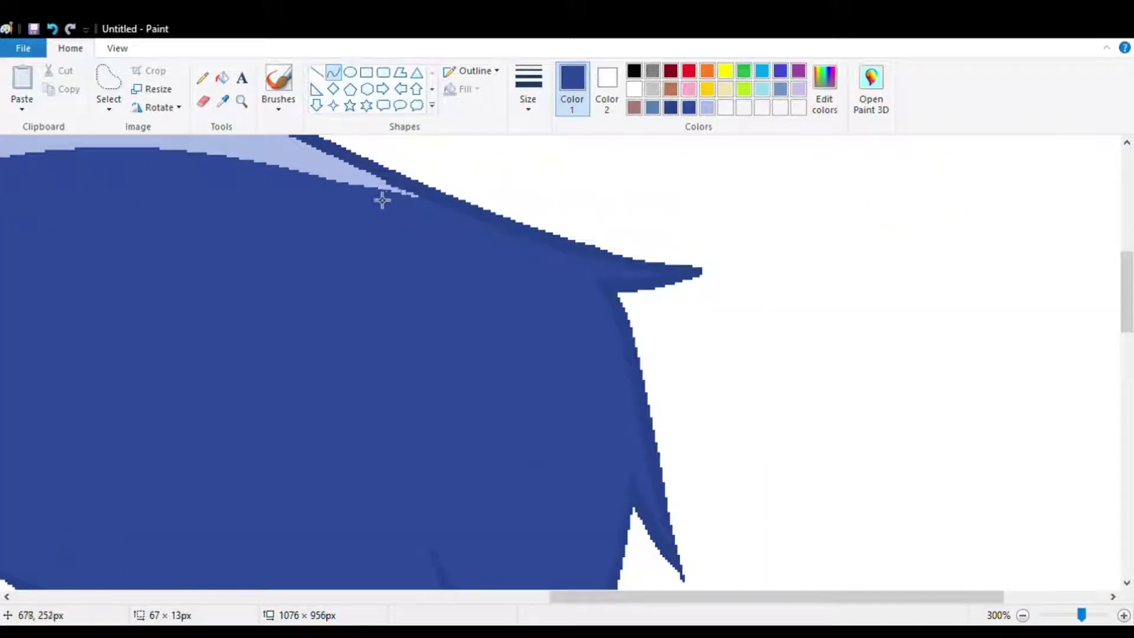
scroll(715, 323, up, 3)
drag(774, 597, 577, 597)
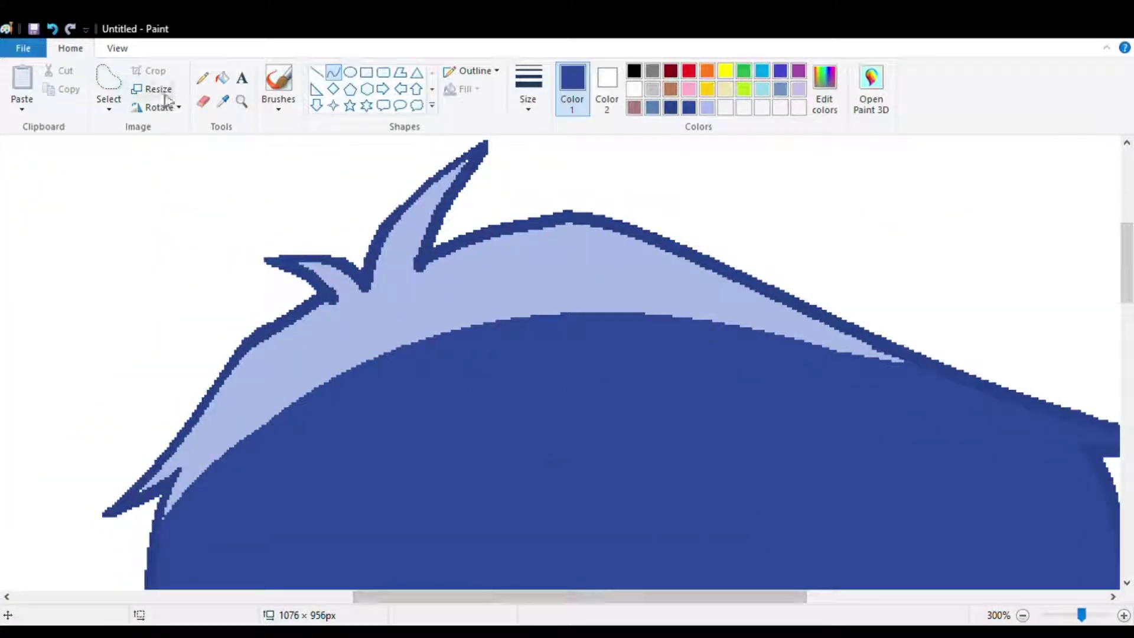
click(202, 77)
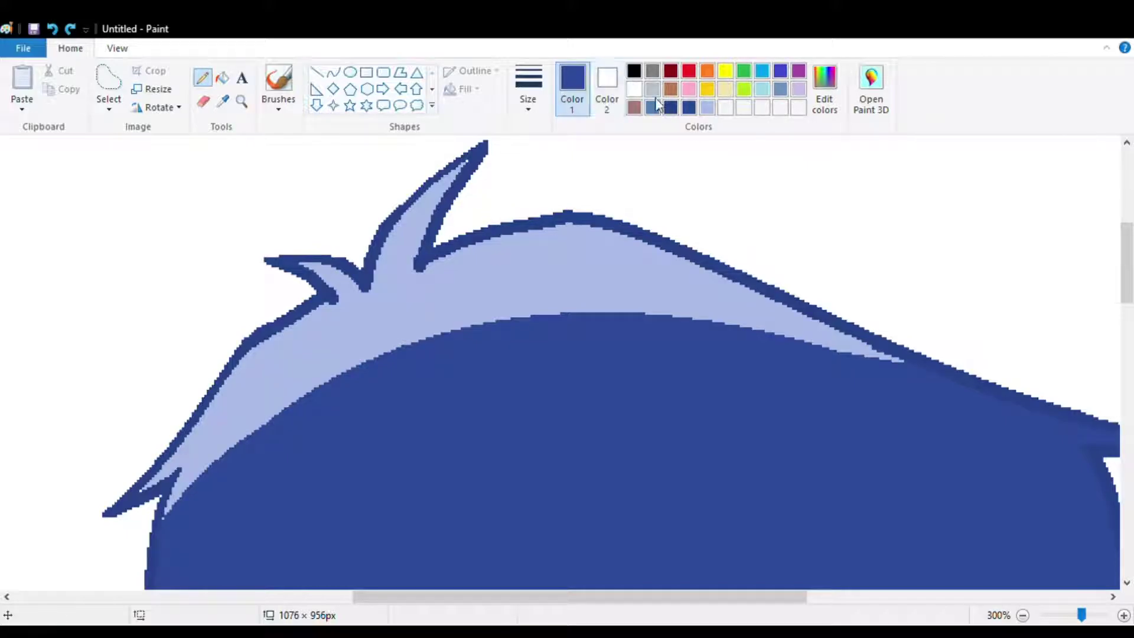
click(707, 107)
click(1023, 615)
click(1023, 616)
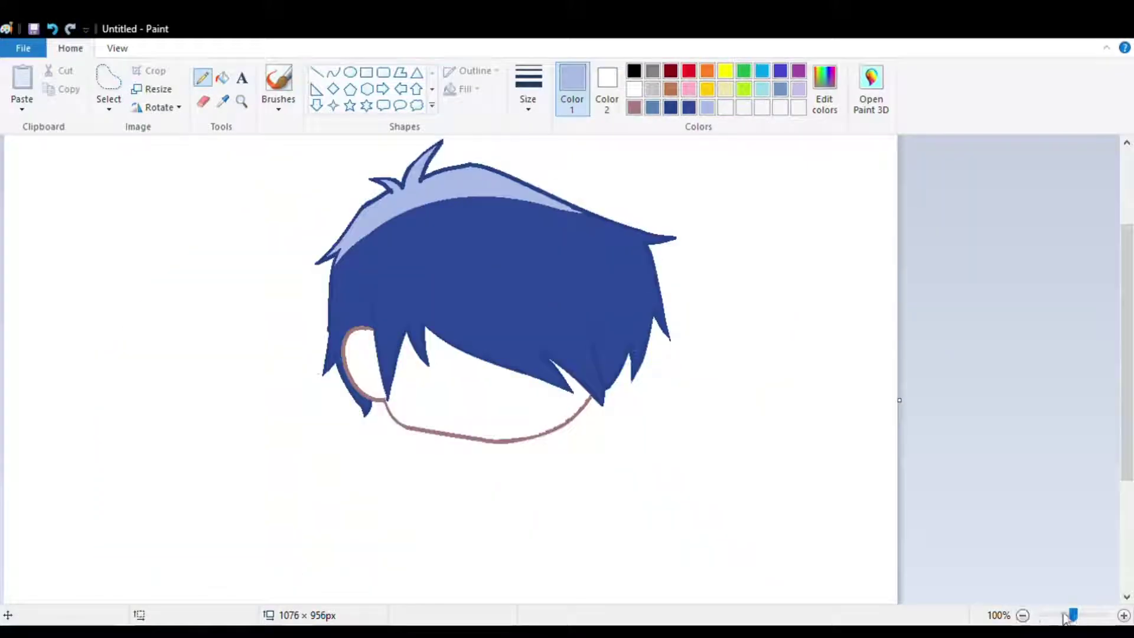
click(1124, 615)
drag(462, 599, 714, 599)
drag(1131, 240, 1131, 284)
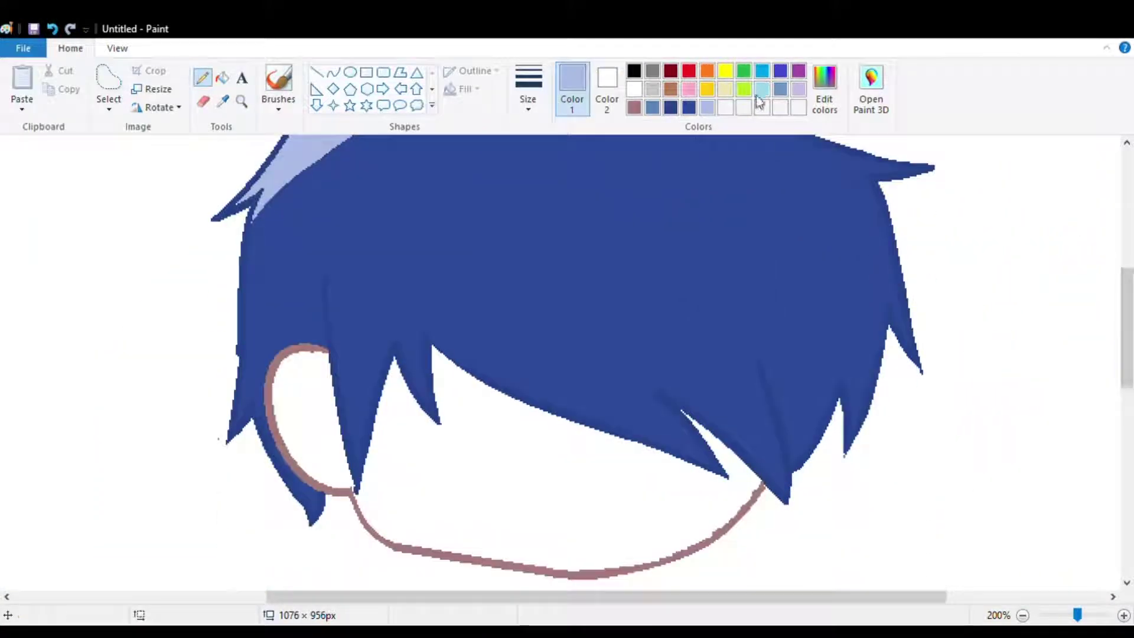
click(671, 106)
click(333, 72)
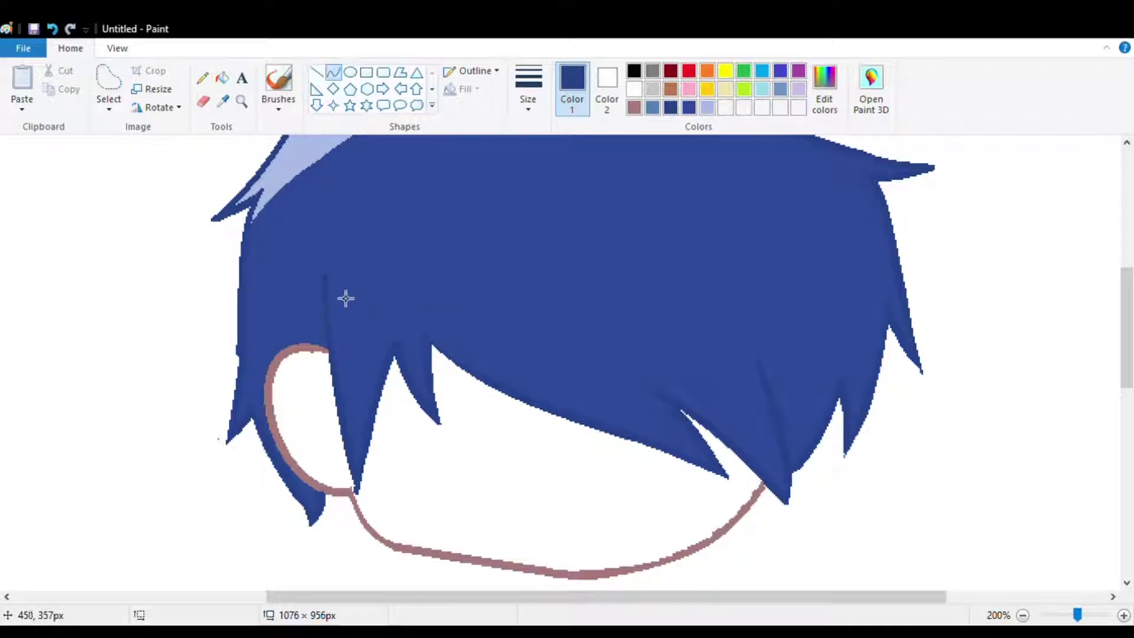
drag(760, 362, 828, 418)
double_click(809, 410)
click(222, 78)
click(797, 421)
- Draw a peaked line above the ear in the hair outline's darker blue and fill the area beneath it as shading
click(333, 73)
mouse_move(280, 289)
mouse_down()
mouse_move(269, 306)
mouse_move(325, 349)
mouse_up()
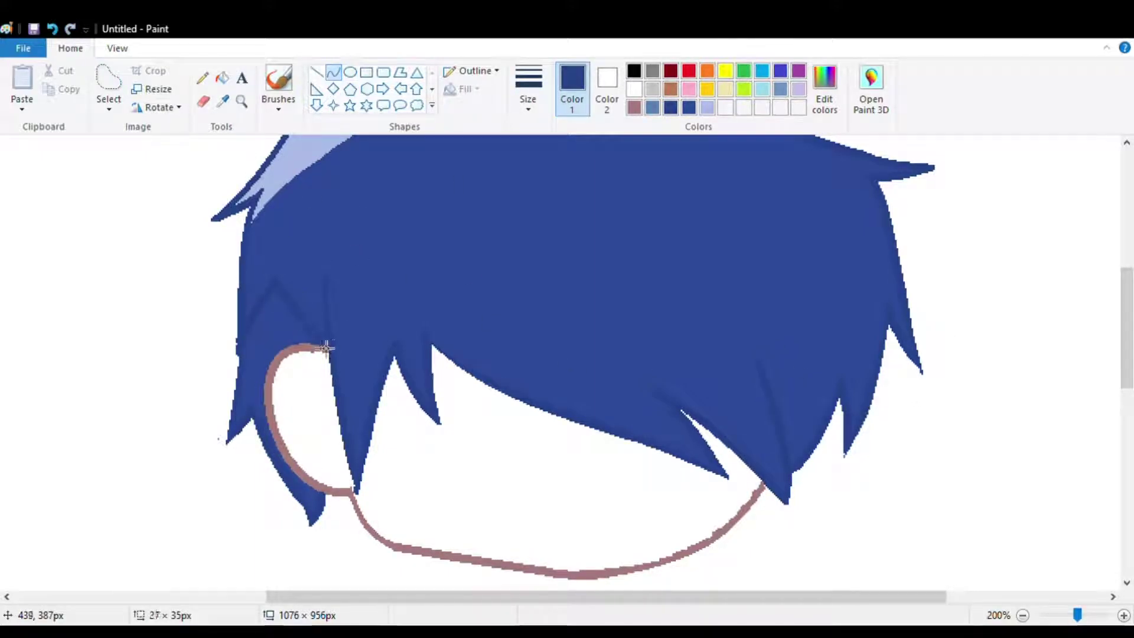
click(223, 77)
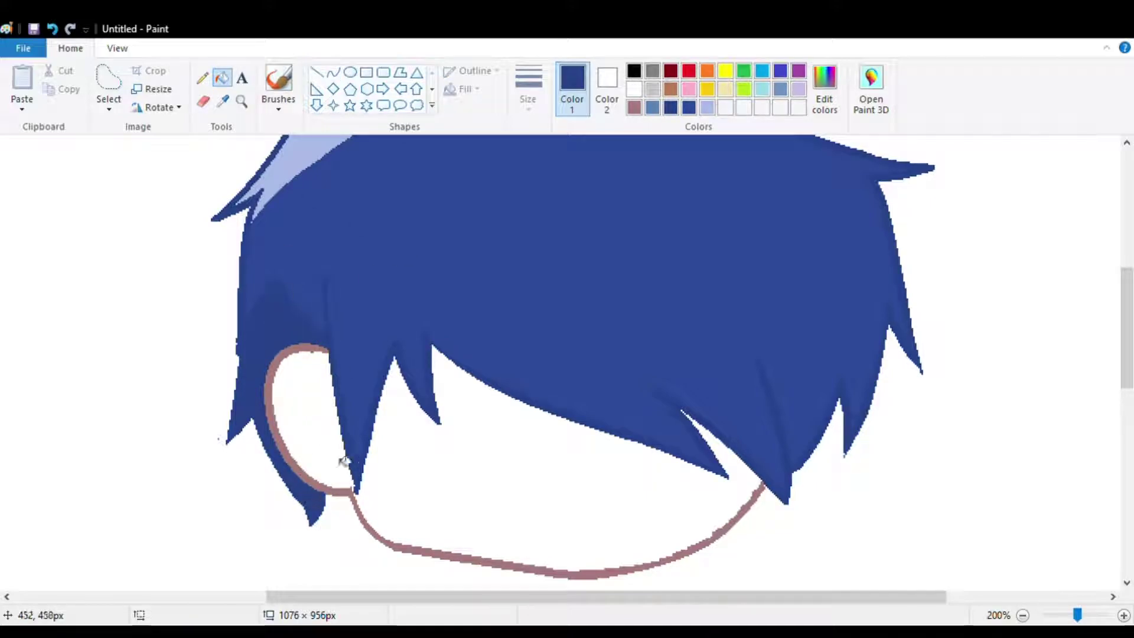
click(333, 72)
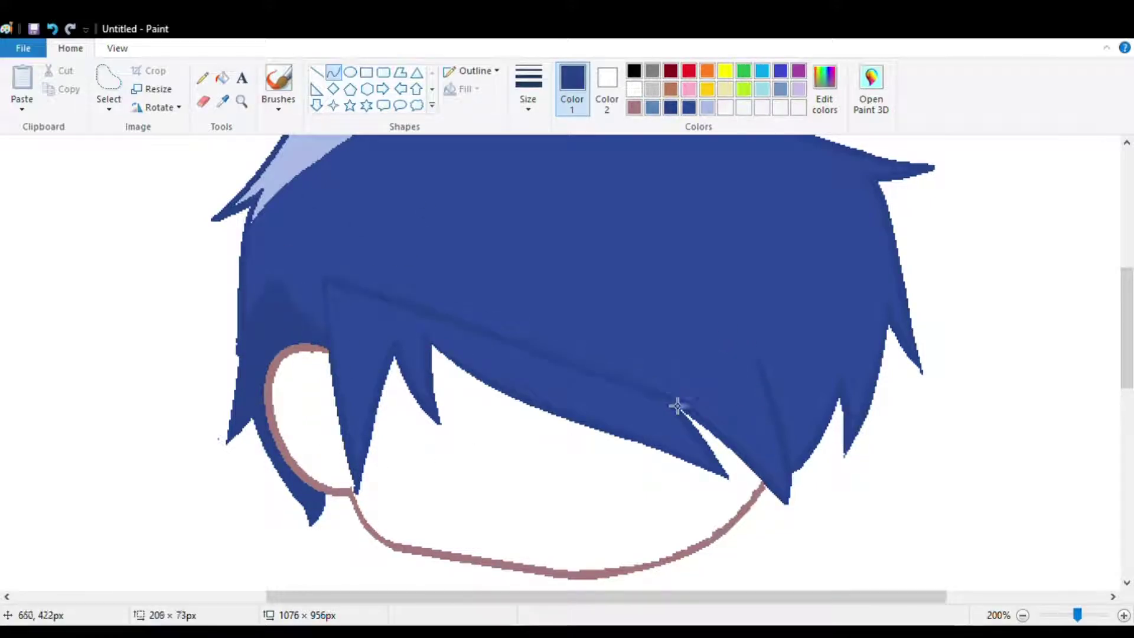
drag(772, 381, 742, 430)
click(742, 429)
key(ctrl+z)
key(ctrl+z)
- Draw a darker blue curve from the right fringe lock up to the hair's right edge and fill the area outside it
drag(779, 405, 879, 190)
click(222, 77)
click(866, 344)
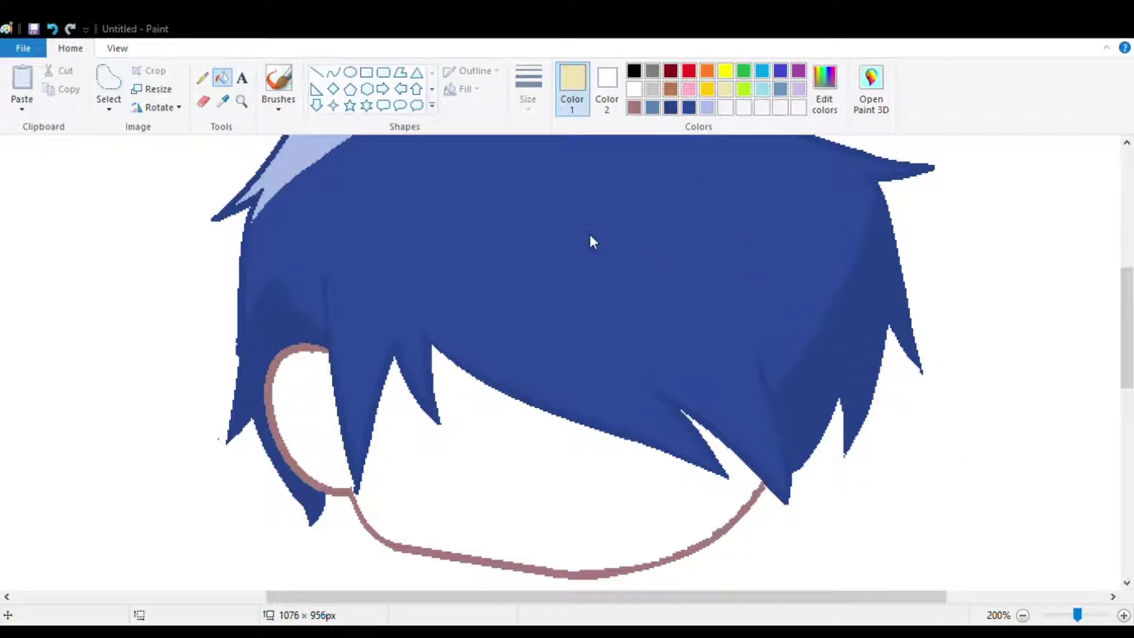
- Create a custom light peach skin colour and fill the face and the ear with it
click(472, 416)
click(507, 459)
click(1082, 615)
click(449, 520)
- Draw curved shadow edges in a slightly darker custom peach across the skin gaps under the left fringe
drag(422, 596, 524, 596)
drag(1125, 306, 1126, 343)
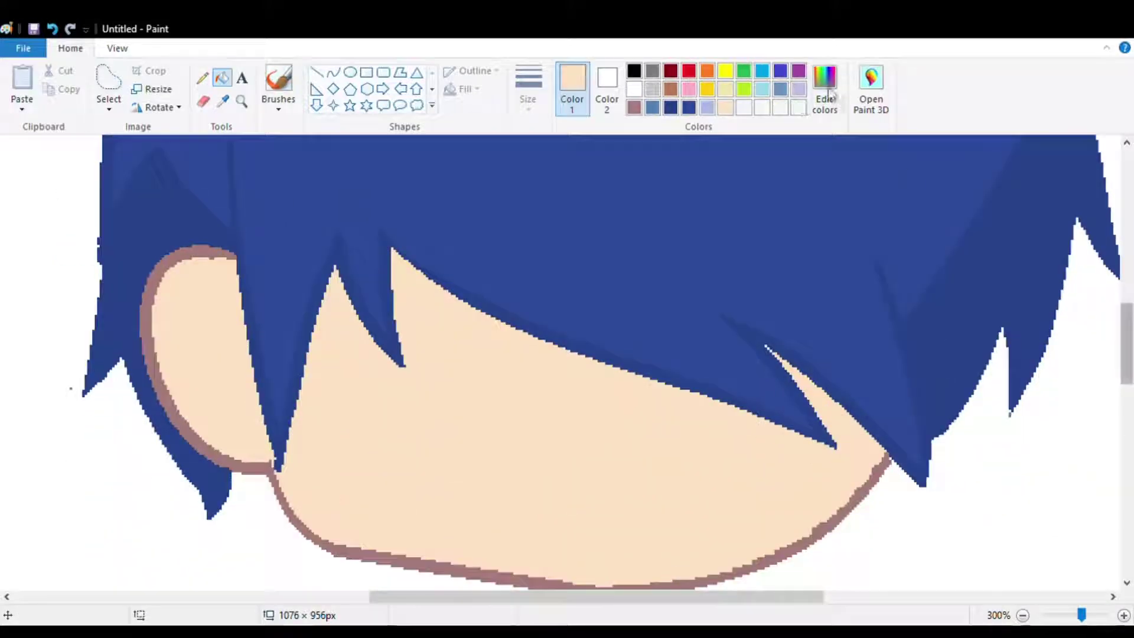
click(334, 72)
drag(402, 309, 503, 340)
drag(420, 322, 474, 291)
click(469, 301)
key(ctrl+z)
click(324, 343)
mouse_move(360, 323)
mouse_down()
mouse_move(323, 346)
mouse_move(417, 310)
mouse_move(323, 349)
mouse_up()
key(ctrl+z)
key(ctrl+z)
- Fill the skin between the shadow edges and the left fringe with the darker peach
click(222, 77)
click(334, 304)
click(419, 289)
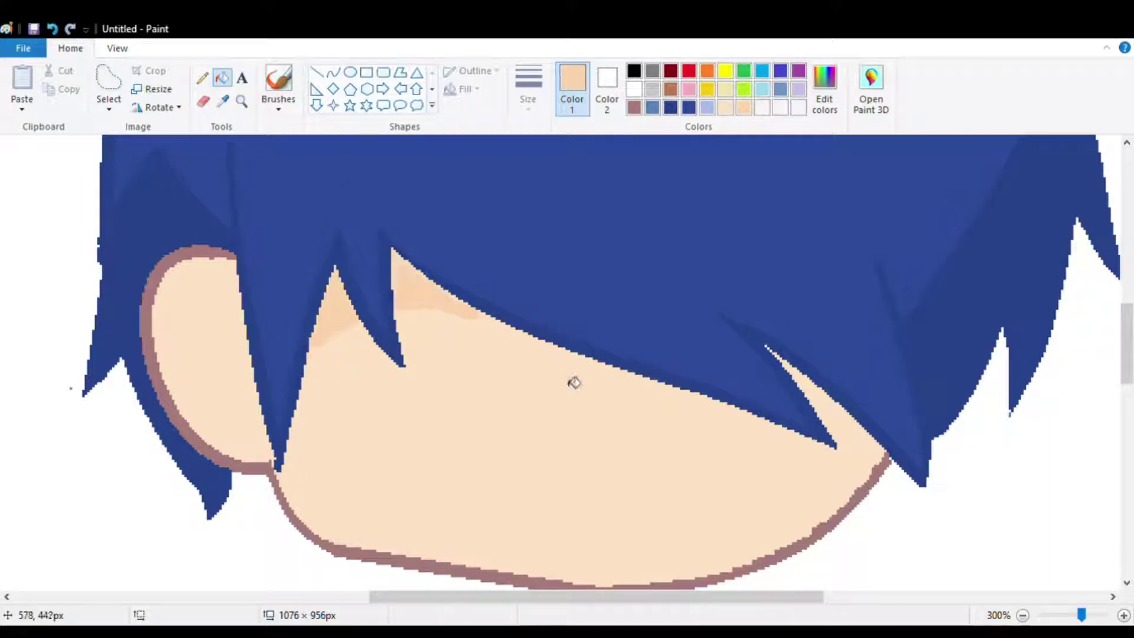
click(202, 77)
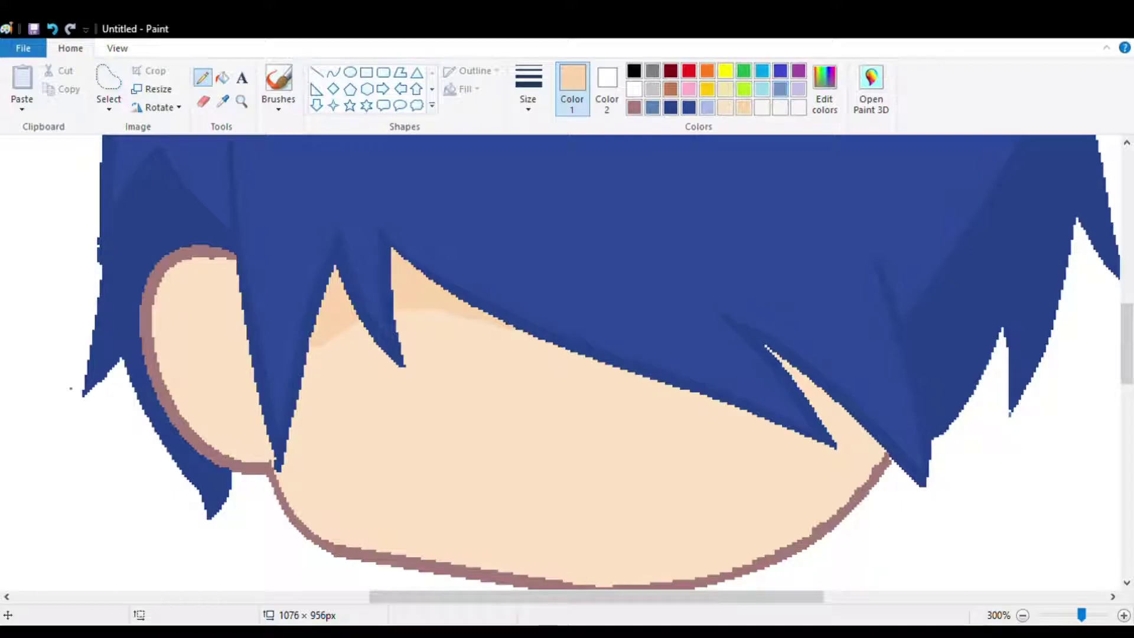
click(333, 74)
click(632, 72)
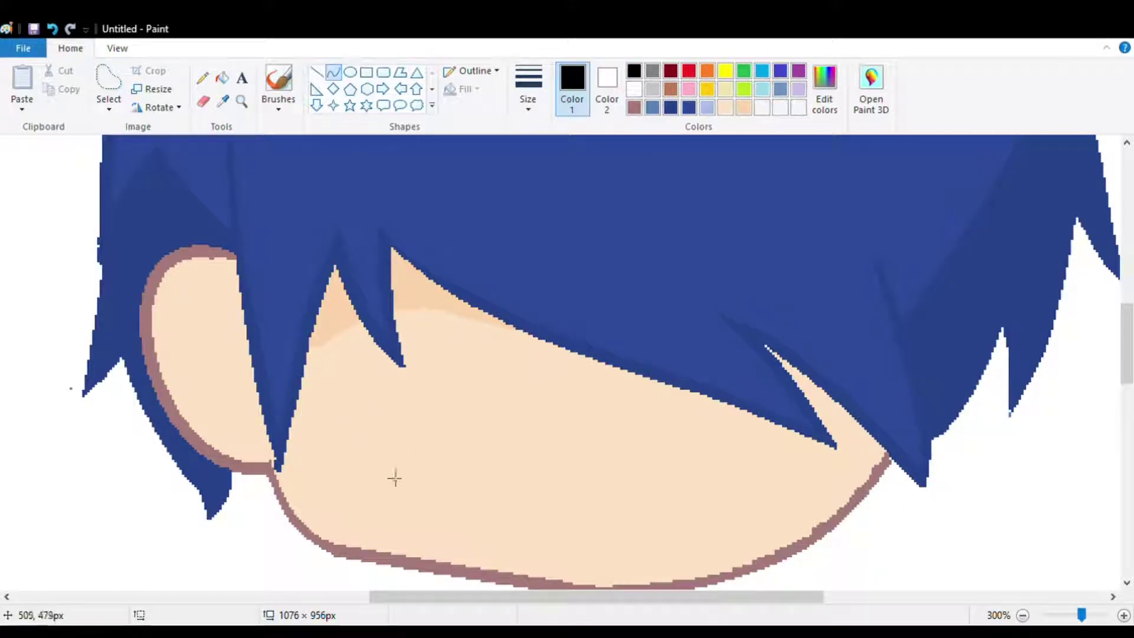
click(350, 72)
drag(384, 388, 406, 474)
click(52, 29)
click(333, 73)
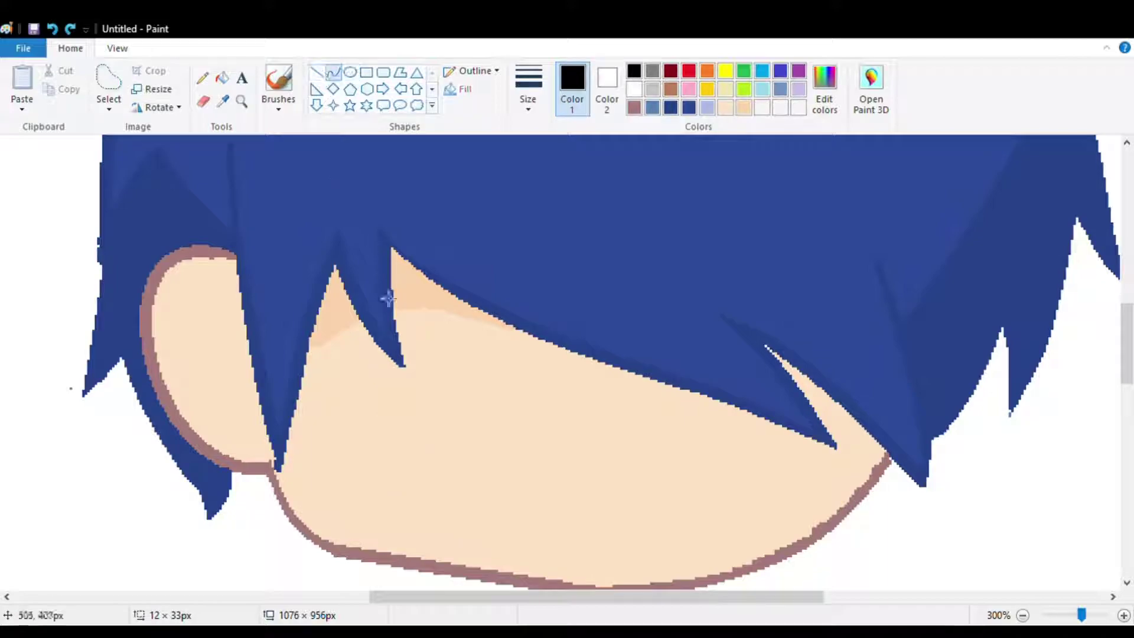
- Draw a closed freehand oval for the left eye below the fringe tip and fill it with black
click(203, 77)
drag(394, 399, 425, 371)
click(222, 77)
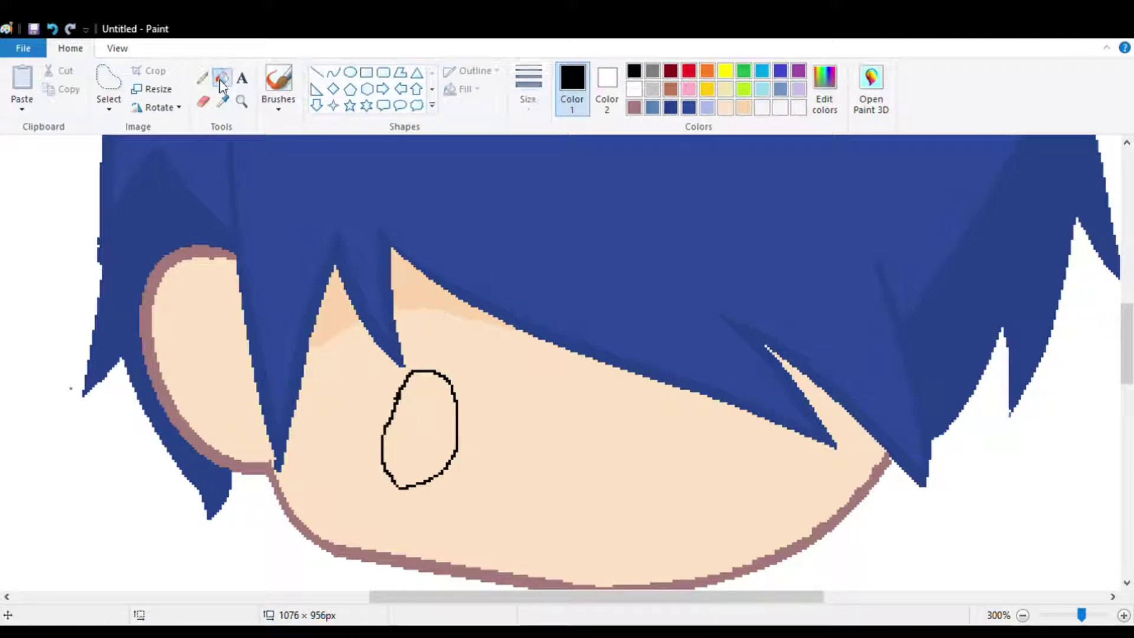
click(420, 428)
- Smooth and slim both sides of the black left eye with curves in the light peach skin colour
click(333, 72)
click(726, 106)
mouse_move(395, 399)
mouse_down()
mouse_move(390, 489)
mouse_move(426, 488)
mouse_up()
mouse_move(408, 457)
mouse_down()
mouse_move(387, 473)
mouse_move(397, 507)
mouse_up()
click(557, 444)
drag(471, 399, 462, 471)
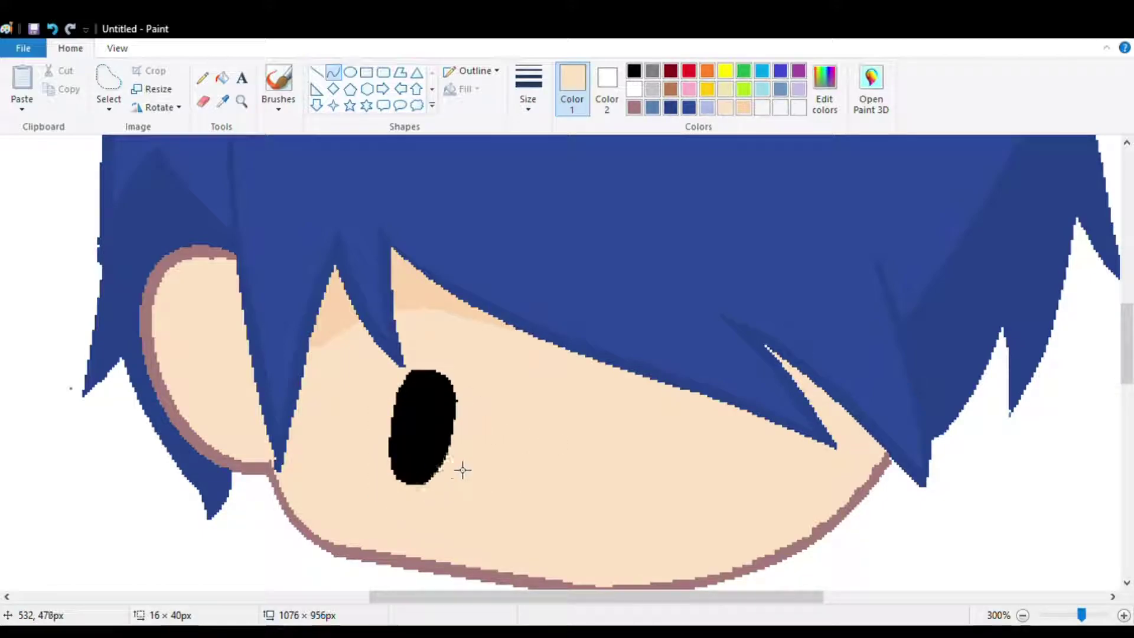
- Copy the left eye and place the duplicate on the right side of the face, slightly lower
click(109, 82)
mouse_move(362, 423)
mouse_down()
mouse_move(396, 387)
mouse_move(451, 364)
mouse_move(431, 520)
mouse_move(361, 413)
mouse_up()
key(ctrl+c)
key(ctrl+v)
drag(104, 221, 689, 491)
click(1010, 457)
- Brush light pink blush on both cheeks beneath the eyes
drag(1126, 344, 1126, 353)
click(689, 89)
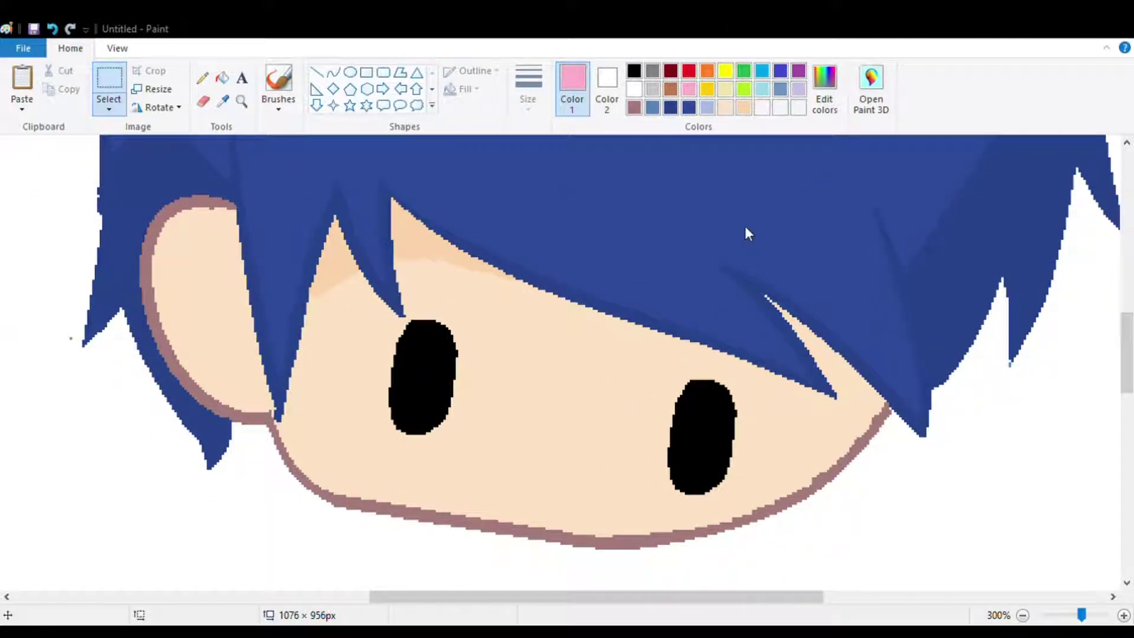
click(278, 81)
drag(366, 448, 402, 467)
drag(667, 502, 684, 515)
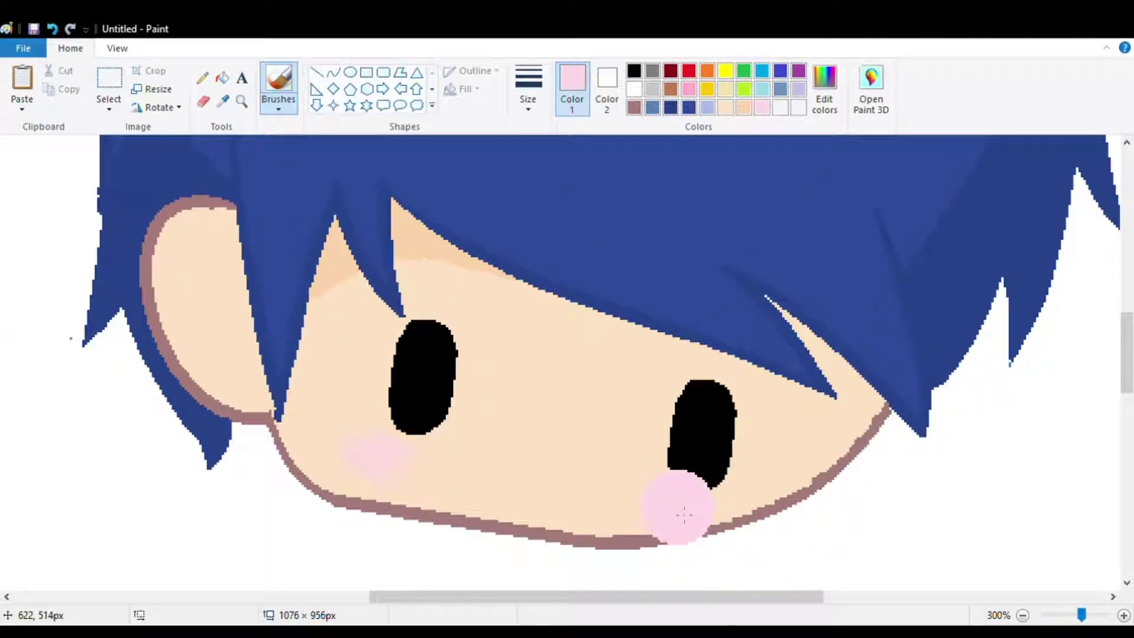
- Sample the jaw line's mauve and draw the right side of the neck as a curve flaring out below the jaw
click(1022, 614)
drag(593, 597, 469, 598)
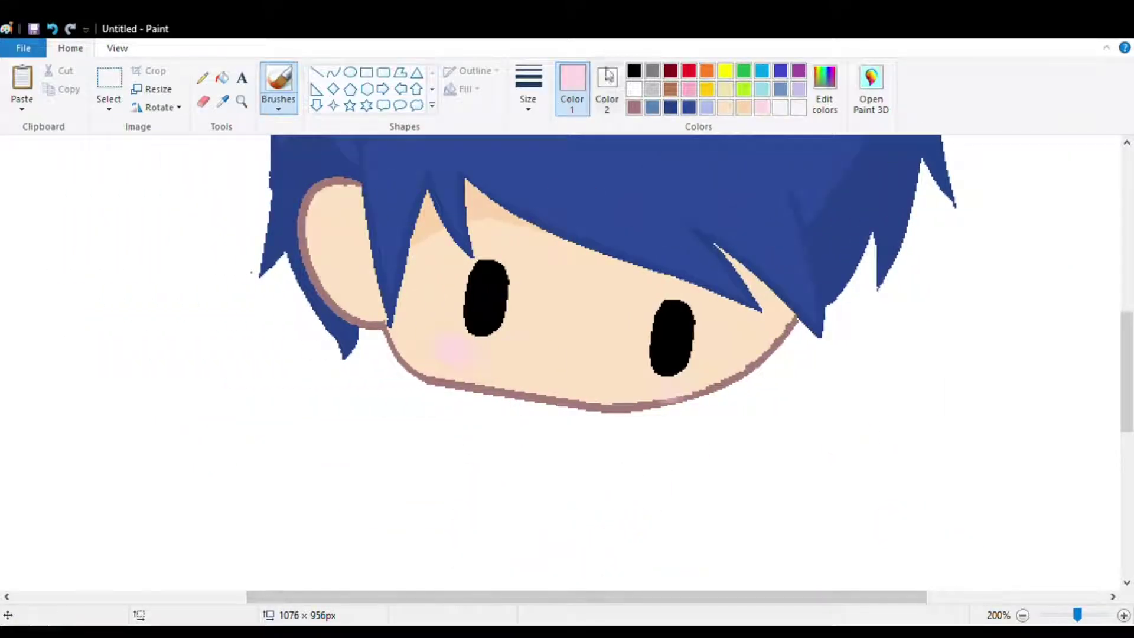
click(743, 107)
click(223, 101)
click(535, 398)
click(334, 72)
drag(515, 399, 397, 438)
mouse_move(485, 454)
mouse_down()
mouse_move(511, 468)
mouse_move(516, 423)
mouse_up()
key(ctrl+z)
mouse_move(602, 412)
mouse_down()
mouse_move(681, 478)
mouse_move(674, 472)
mouse_up()
drag(620, 460, 590, 453)
click(506, 441)
- Draw the left side of the neck as a matching mauve curve and shorten the flared ends with the eraser
drag(499, 396, 412, 434)
drag(476, 447, 501, 449)
drag(673, 472, 706, 568)
key(ctrl+z)
click(203, 101)
drag(412, 433, 436, 440)
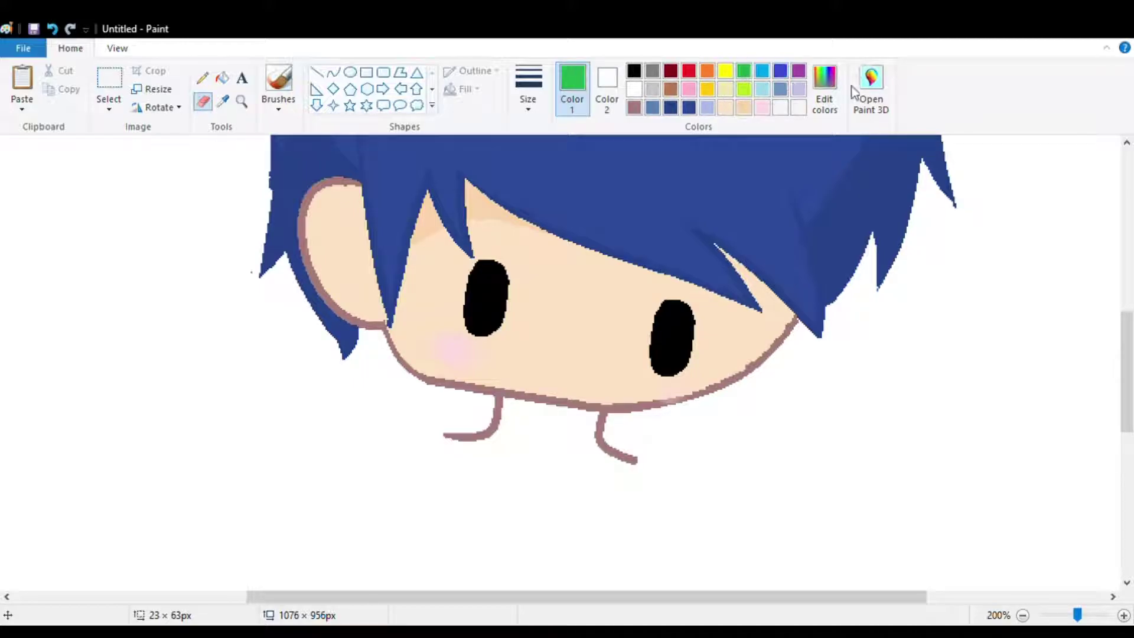
- Draw the right collar's short top edge and its outer curve down to the centre in a custom dark grey
drag(1126, 382, 1126, 431)
click(339, 75)
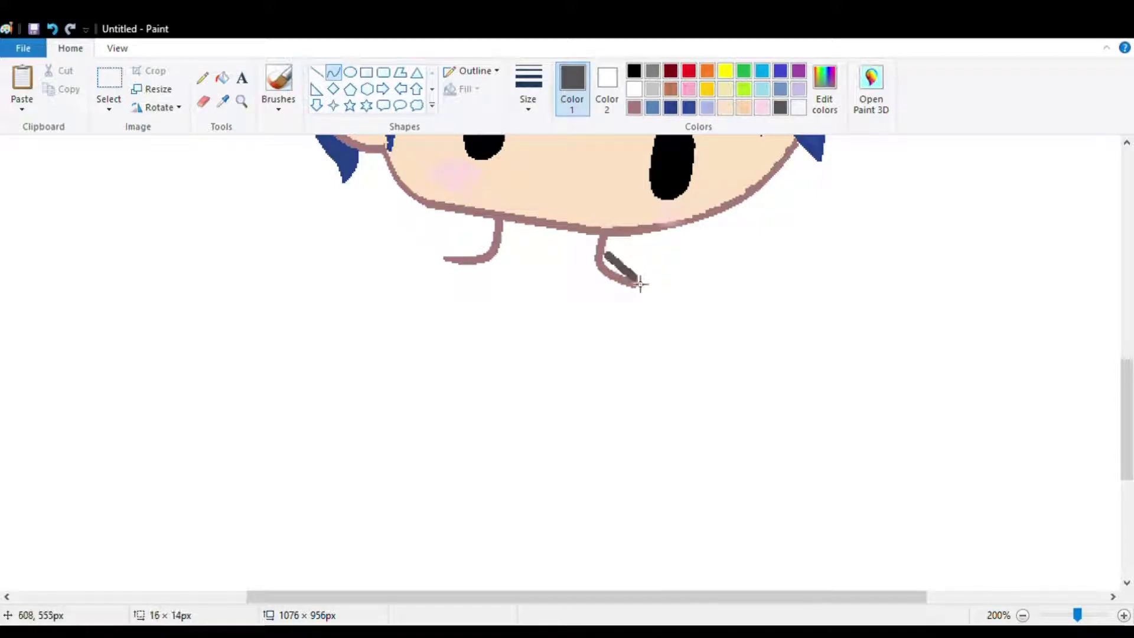
click(637, 282)
mouse_move(634, 275)
mouse_down()
mouse_move(627, 289)
mouse_move(551, 315)
mouse_up()
click(620, 314)
click(608, 304)
- Draw the left collar in dark grey with a top edge and curves meeting at the centre of the neckline
click(506, 247)
click(473, 253)
mouse_move(497, 239)
mouse_down()
mouse_move(454, 255)
mouse_move(550, 315)
mouse_up()
click(511, 319)
click(519, 313)
drag(496, 242, 550, 315)
click(522, 299)
click(524, 299)
- Draw the right collar's inner curve from the top of the collar down to the neckline's centre
click(586, 291)
drag(608, 251, 552, 313)
mouse_move(585, 284)
mouse_down()
mouse_move(607, 276)
mouse_move(608, 304)
mouse_up()
click(463, 265)
- Draw dark grey curves from both collar ends over the shoulders and down as the sides of the body
drag(454, 258, 348, 478)
drag(378, 343, 390, 262)
mouse_move(633, 282)
mouse_down()
mouse_move(691, 390)
mouse_move(684, 490)
mouse_up()
mouse_move(663, 331)
mouse_down()
mouse_move(666, 288)
mouse_move(662, 321)
mouse_up()
click(667, 293)
click(741, 308)
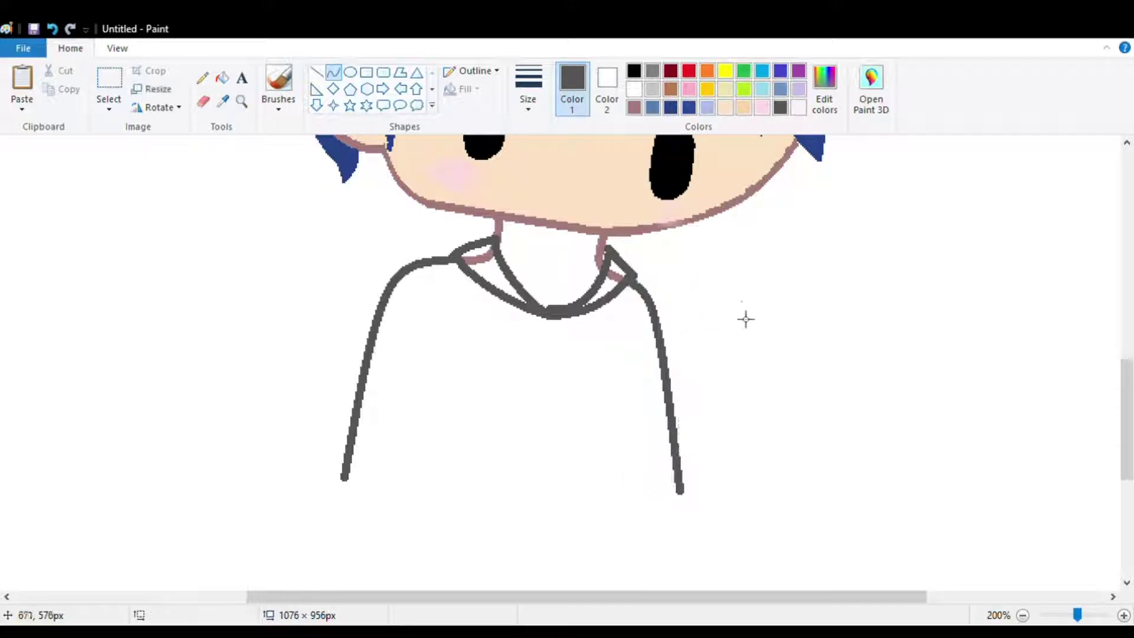
- Fill the neck, the collar areas and the mauve line pieces inside them with the light peach skin colour
click(1087, 615)
click(223, 105)
click(727, 107)
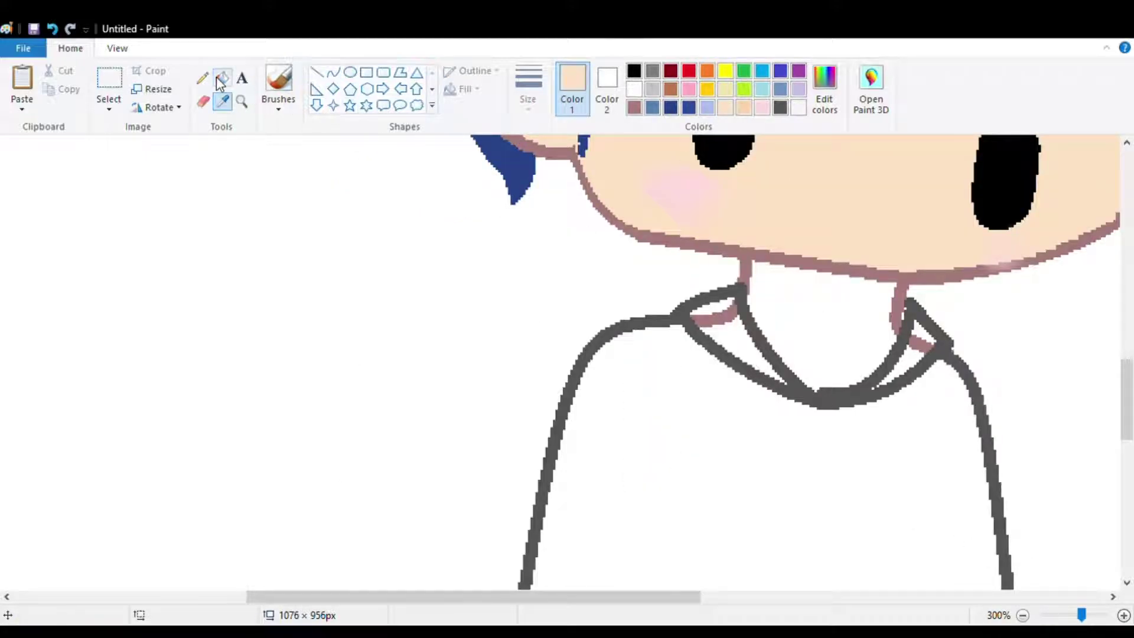
click(220, 79)
click(722, 334)
click(723, 319)
click(722, 305)
click(823, 340)
click(925, 346)
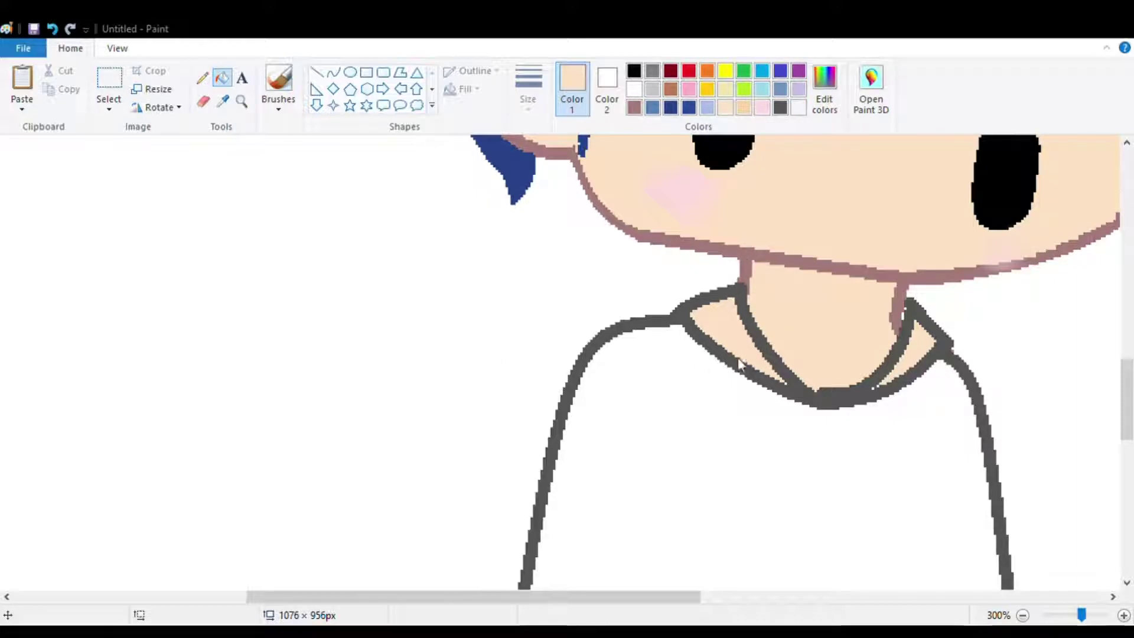
- Create a near-black custom colour from the eye's black and recolour the dark grey shirt outline with it
click(222, 101)
click(715, 159)
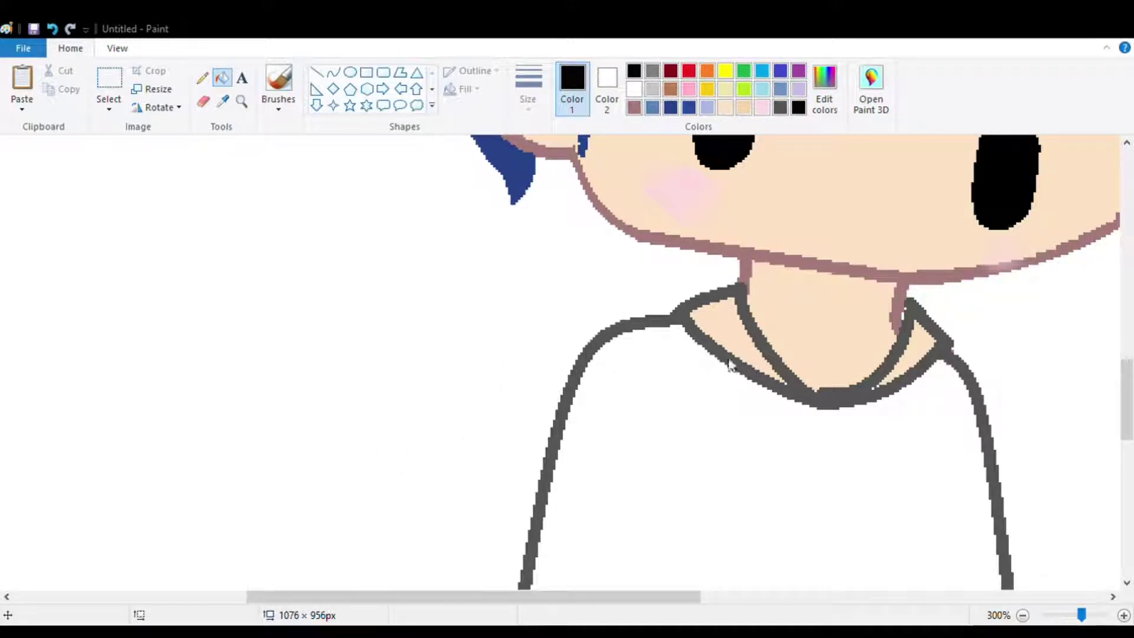
click(702, 338)
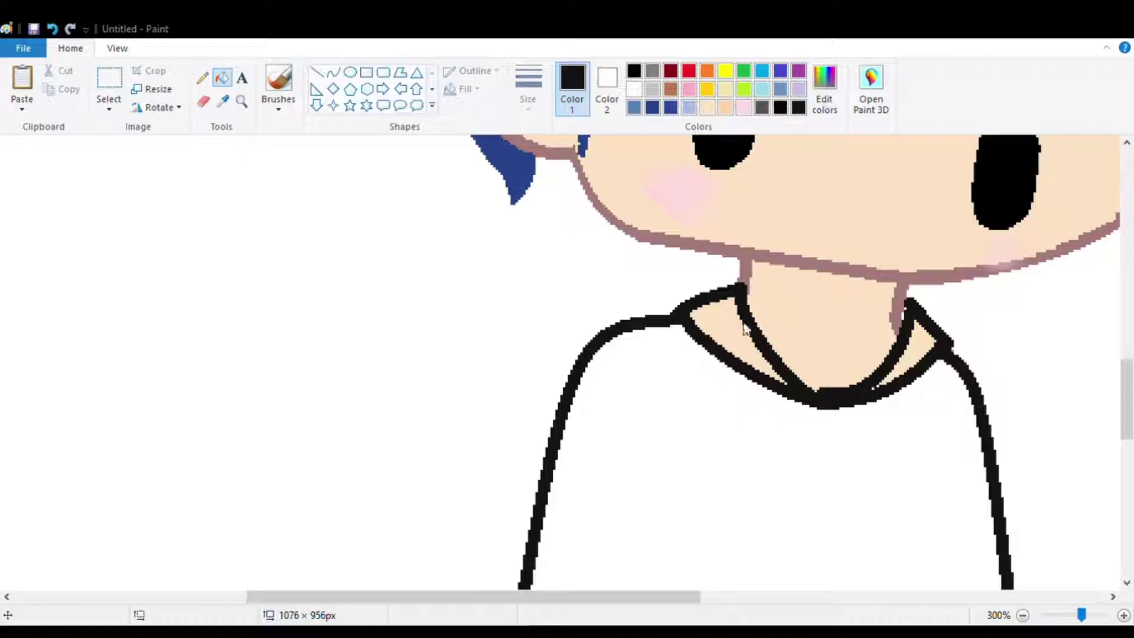
- Fill both halves of the collar with dark grey
click(741, 341)
click(913, 350)
- Sample the near-black outline colour and draw the slightly slanted inner line of the left sleeve
scroll(827, 354, down, 3)
click(223, 101)
click(563, 233)
mouse_move(633, 250)
mouse_down()
mouse_move(596, 439)
mouse_move(608, 480)
mouse_up()
click(630, 377)
click(627, 354)
drag(635, 296, 654, 296)
click(790, 307)
- Draw the inner line of the right sleeve in near-black, slanting outward beside the body, redrawing the first attempt
drag(891, 289, 926, 495)
click(891, 349)
click(923, 343)
key(ctrl+z)
mouse_move(905, 285)
mouse_down()
mouse_move(944, 470)
mouse_move(922, 498)
mouse_up()
click(911, 431)
click(915, 415)
click(803, 382)
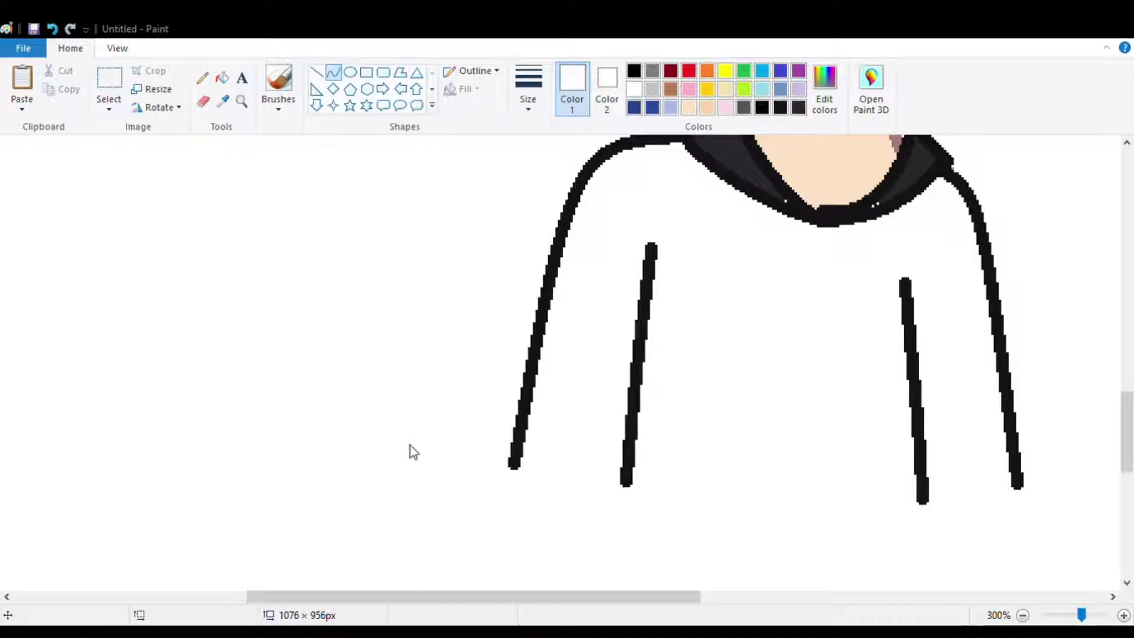
- Finish the light grey curves across the left sleeve and fill between them to make two stripes with a white gap
mouse_move(634, 265)
mouse_down()
mouse_move(575, 273)
mouse_move(634, 320)
mouse_up()
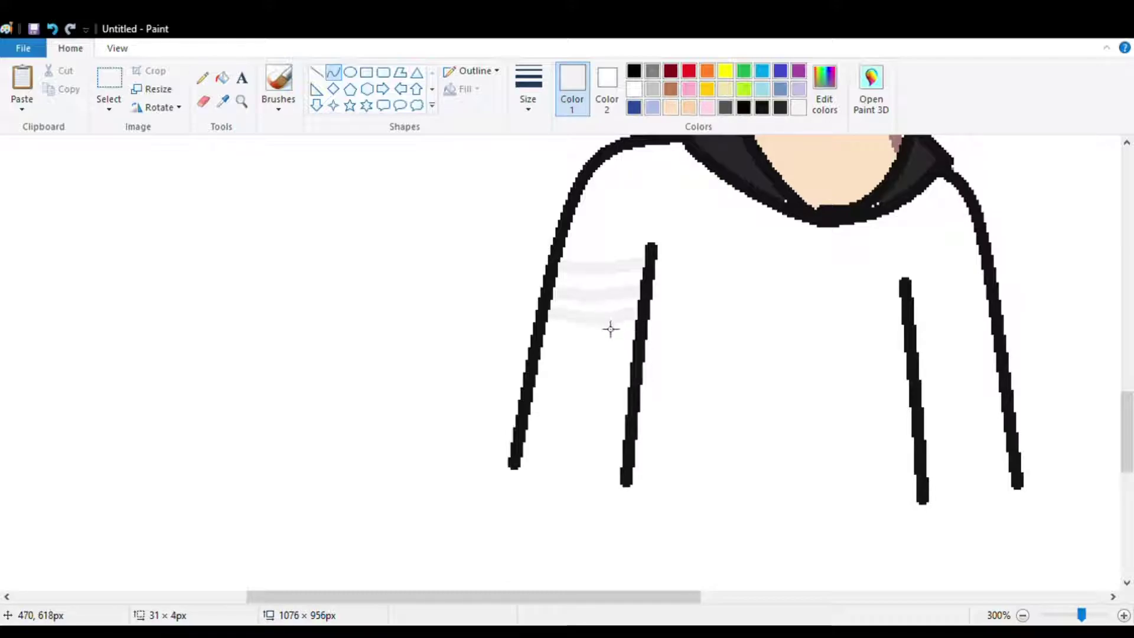
click(626, 358)
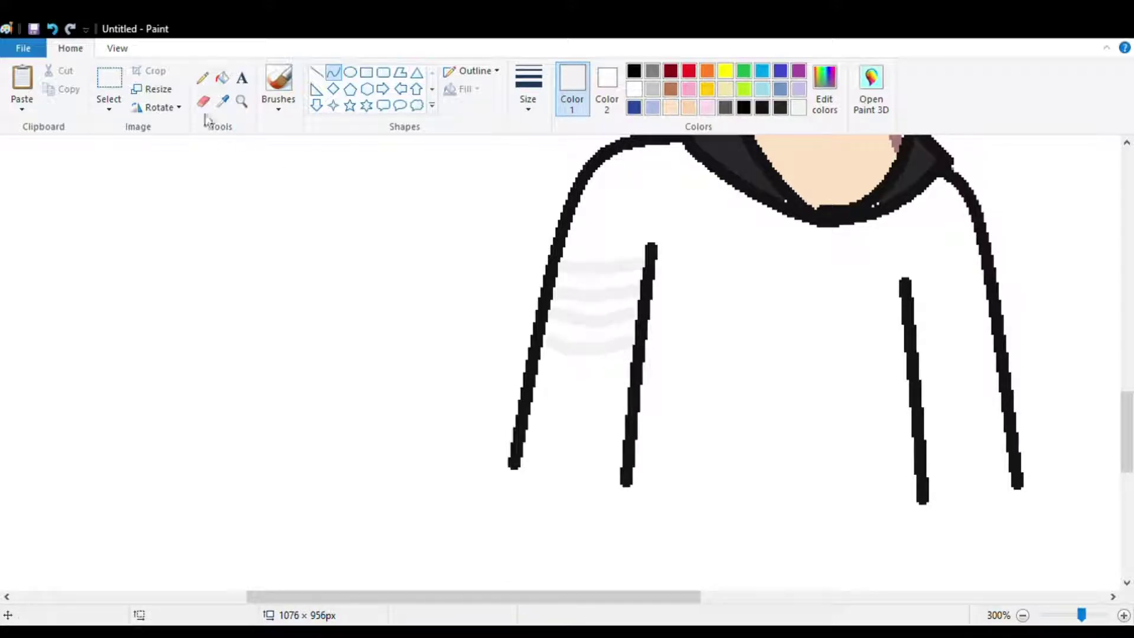
click(222, 77)
click(604, 279)
click(604, 331)
key(ctrl+z)
scroll(514, 263, up, 1)
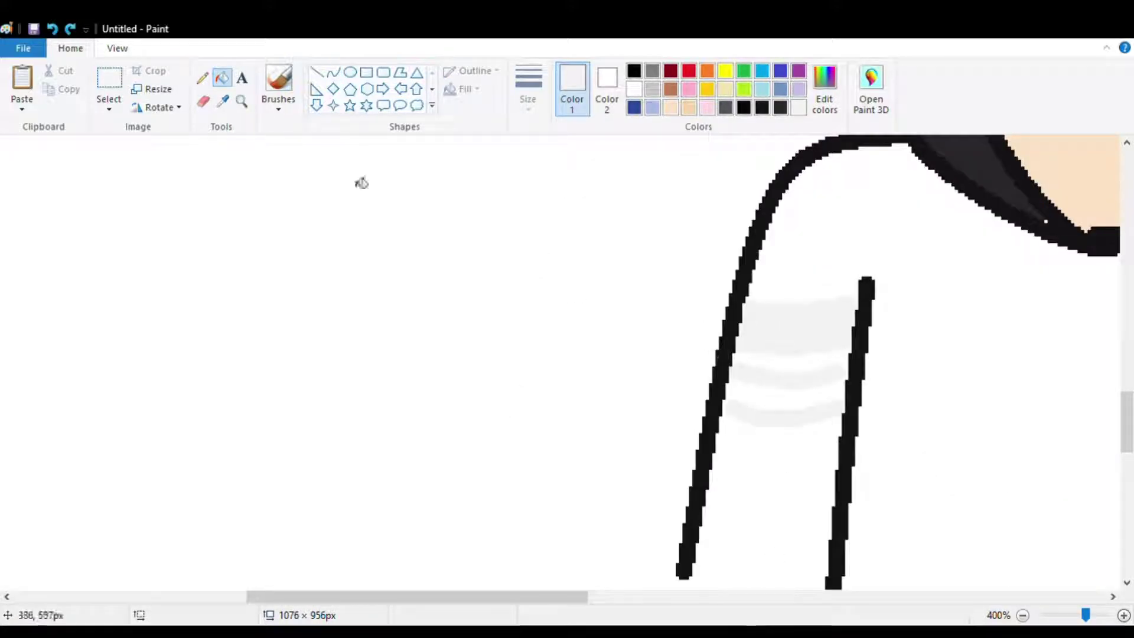
click(202, 78)
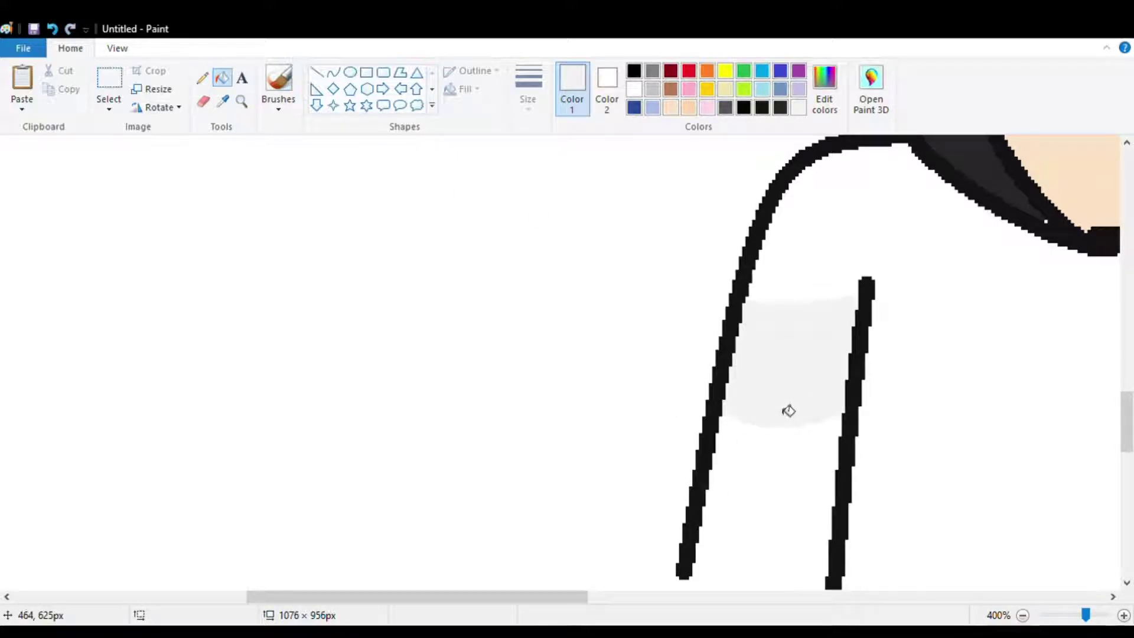
click(223, 77)
click(785, 395)
- Draw four light grey curves across the upper right sleeve as stripe edges, redoing the uneven ones
drag(531, 596, 668, 596)
click(333, 73)
drag(780, 368, 864, 366)
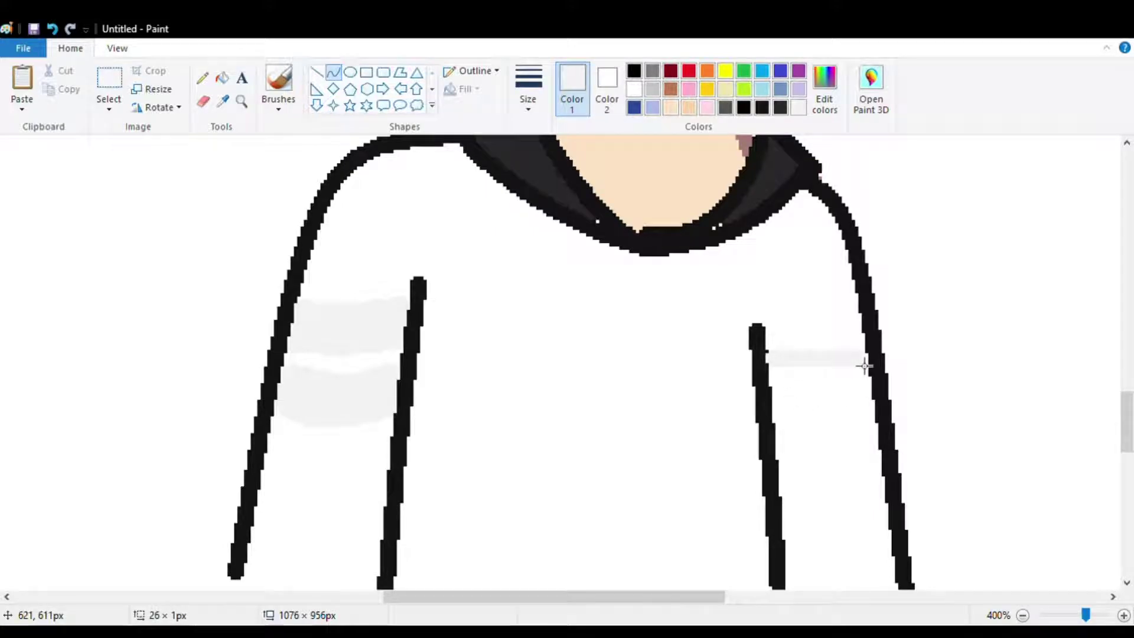
drag(771, 394, 870, 398)
click(788, 444)
mouse_move(773, 433)
mouse_down()
mouse_move(882, 440)
mouse_move(853, 447)
mouse_up()
drag(783, 477, 873, 473)
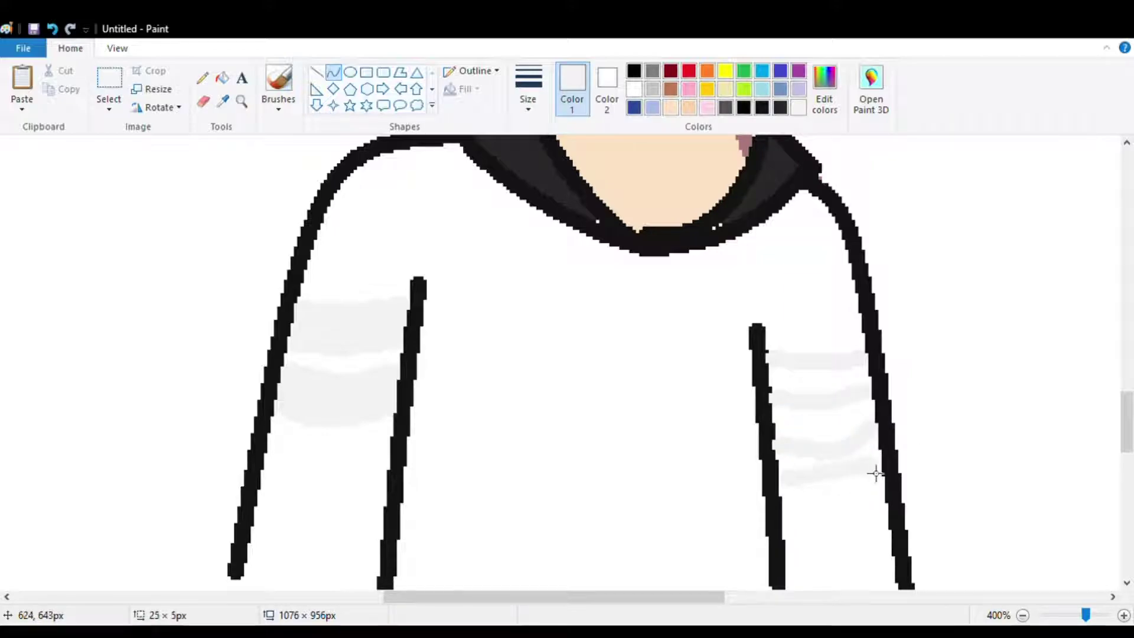
mouse_move(809, 447)
mouse_down()
mouse_move(848, 446)
mouse_move(806, 440)
mouse_up()
key(ctrl+z)
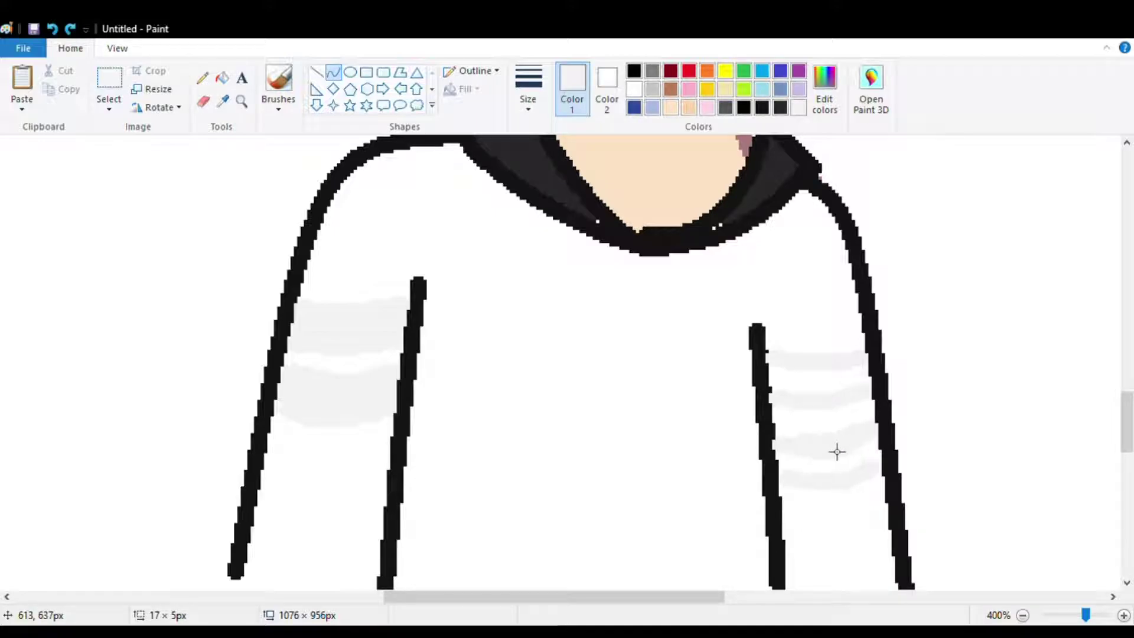
- Fill between the right sleeve's curves with light grey to make two stripes
click(202, 77)
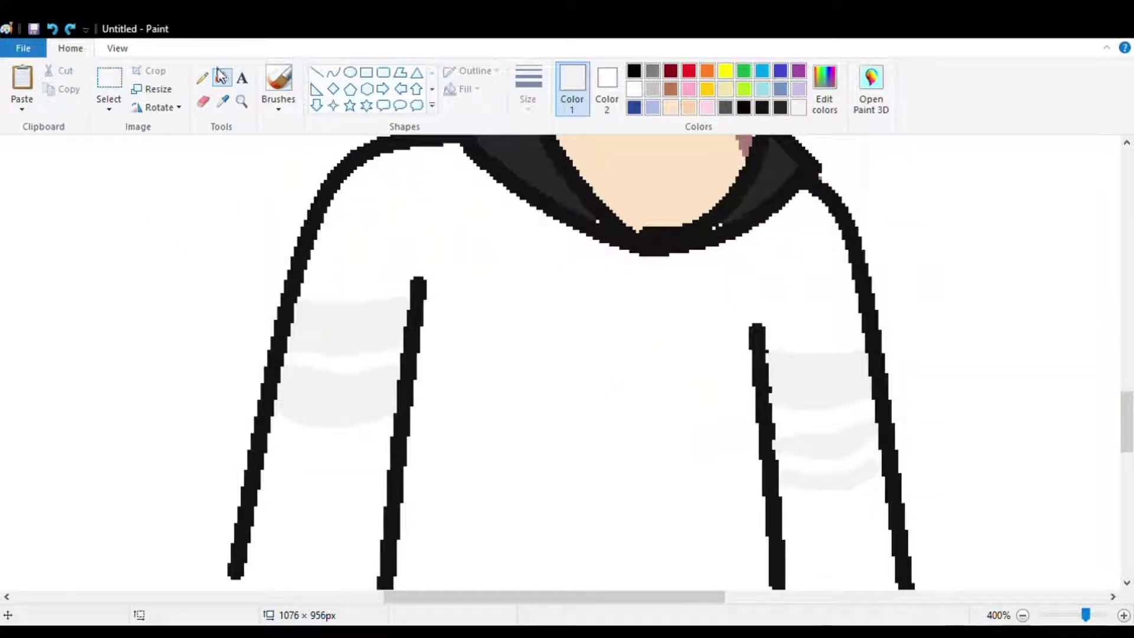
click(222, 78)
click(868, 465)
- Sample the collar's dark colour and paint over the white specks at the collar's lower tips
scroll(451, 378, down, 1)
click(202, 78)
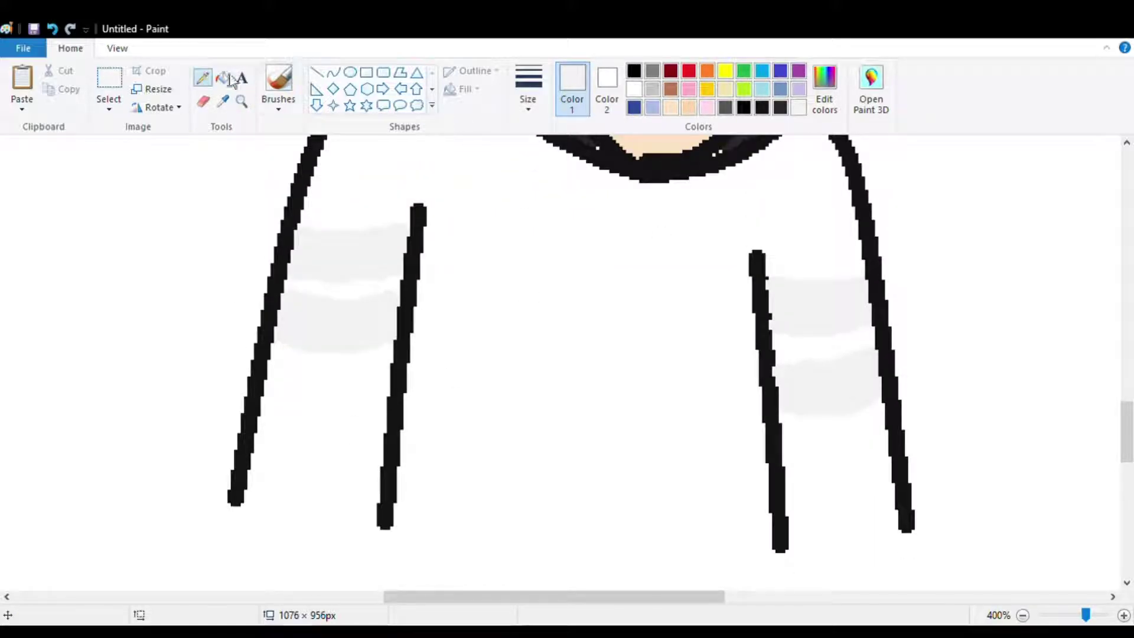
mouse_move(1126, 431)
mouse_down()
mouse_move(1125, 363)
mouse_move(1125, 423)
mouse_up()
click(222, 102)
click(592, 209)
click(598, 213)
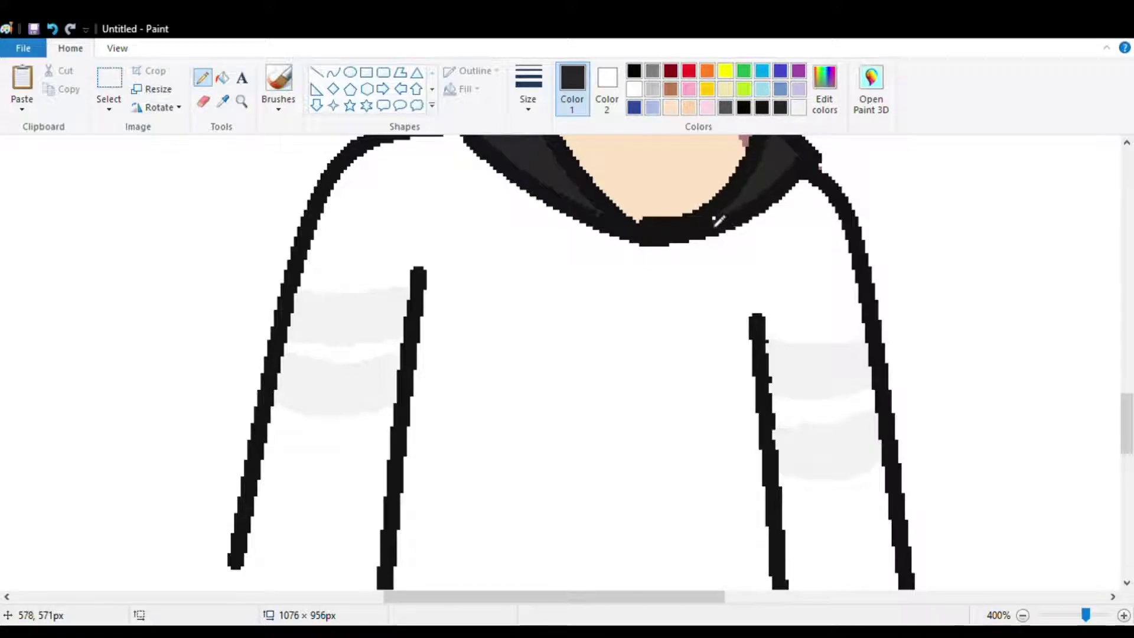
- Draw a thin dark grey closing line across the lower ends of both sleeves and the body
scroll(837, 238, down, 2)
drag(253, 431, 329, 458)
drag(397, 473, 769, 468)
- Fill the shirt body, both sleeves and the gaps between the light stripes with dark grey
click(222, 78)
click(375, 337)
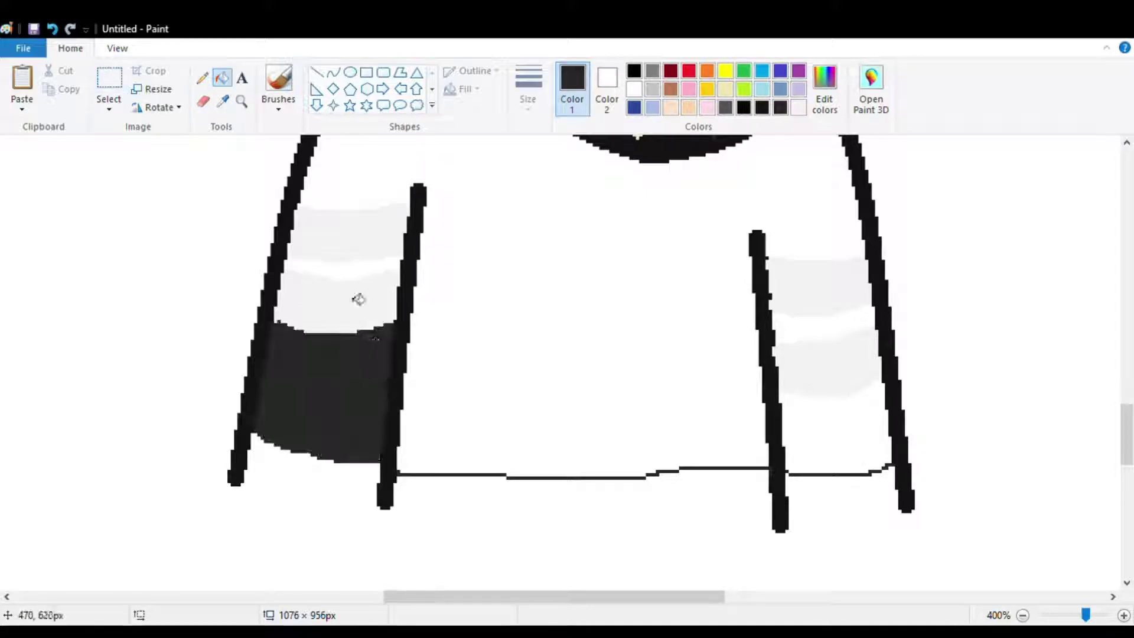
click(342, 267)
click(591, 307)
click(821, 321)
click(827, 431)
- Brush ragged, fading dark grey strokes down over the shirt's lower edge and the sleeve ends
scroll(1124, 451, down, 2)
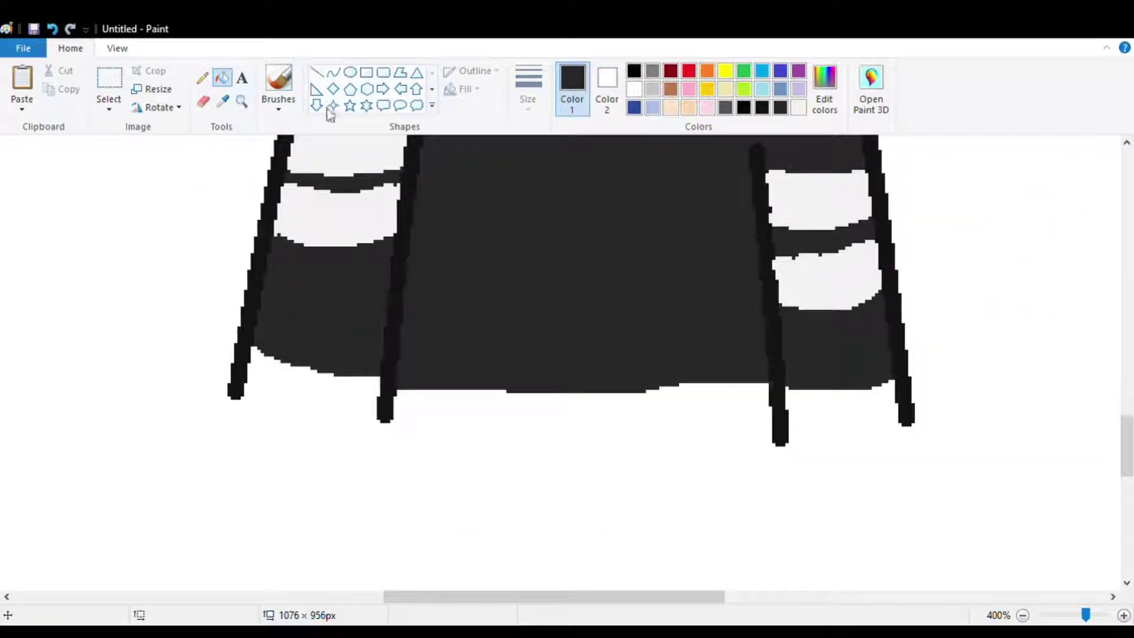
click(275, 83)
drag(519, 331, 519, 395)
drag(524, 311, 509, 517)
drag(552, 367, 555, 502)
mouse_move(581, 436)
mouse_down()
mouse_move(684, 494)
mouse_move(878, 473)
mouse_move(438, 476)
mouse_move(308, 449)
mouse_move(266, 333)
mouse_move(393, 455)
mouse_move(378, 349)
mouse_move(561, 437)
mouse_move(709, 413)
mouse_move(753, 393)
mouse_move(909, 413)
mouse_up()
key(ctrl+z)
key(ctrl+z)
key(ctrl+z)
key(ctrl+z)
key(ctrl+z)
key(ctrl+z)
key(ctrl+z)
key(ctrl+z)
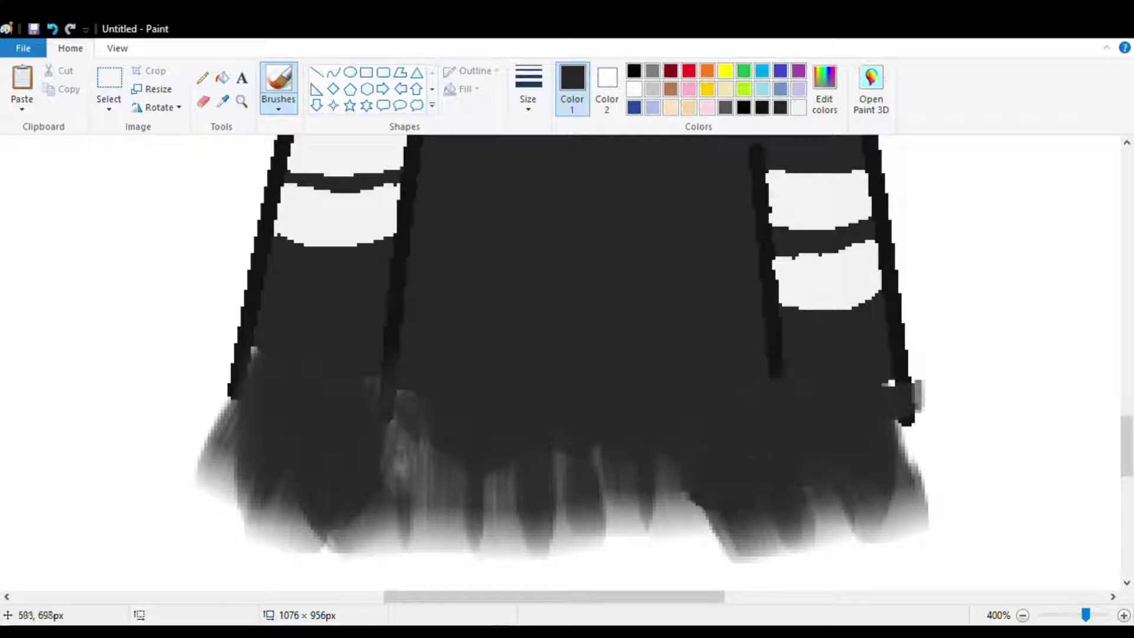
- Erase the brush strokes that stick out beyond the outer sides of both sleeves
click(204, 101)
drag(922, 360, 932, 543)
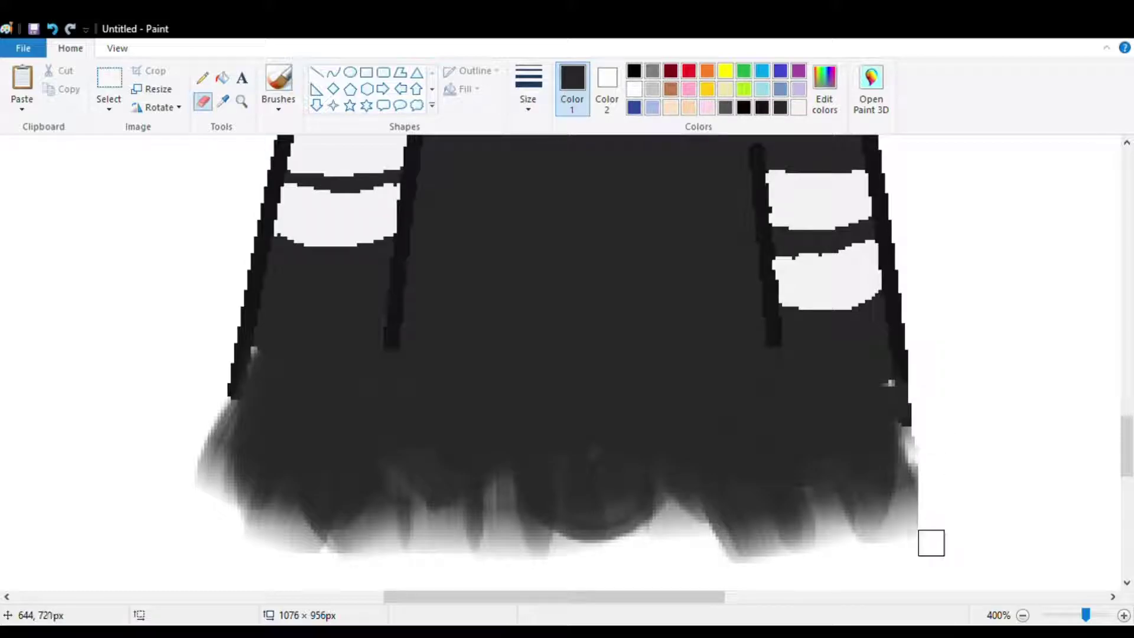
mouse_move(187, 439)
mouse_down()
mouse_move(205, 405)
mouse_move(217, 405)
mouse_move(179, 417)
mouse_move(227, 529)
mouse_up()
- Shrink the canvas to 836 × 686 px to cut off the empty area around the character
click(1022, 614)
click(1022, 615)
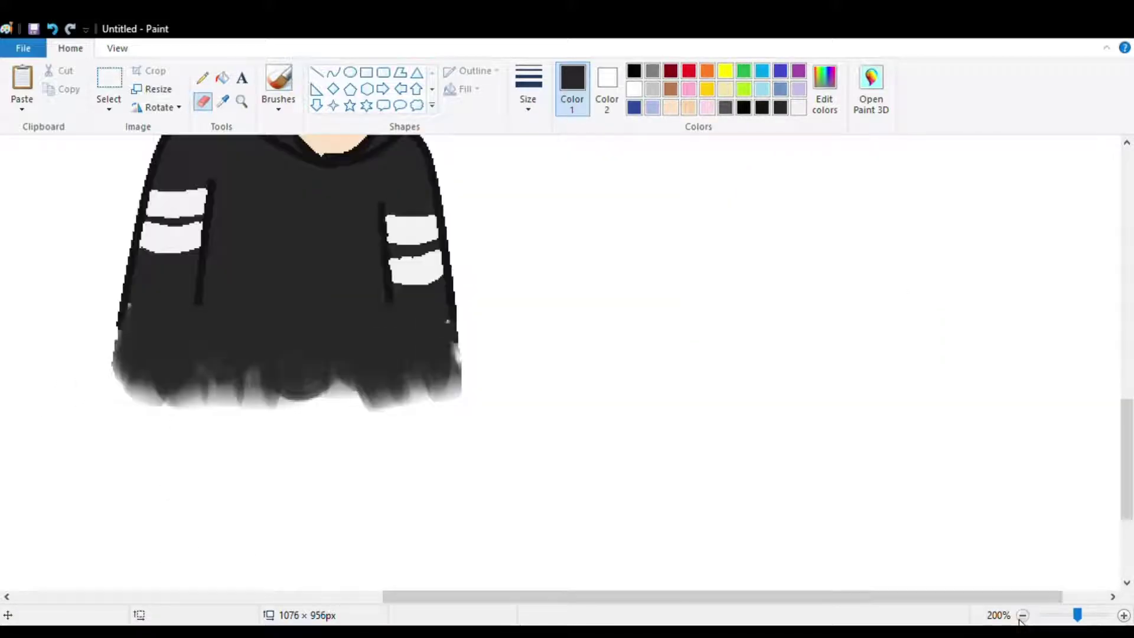
click(1022, 615)
click(1023, 615)
drag(452, 538, 353, 426)
- Select the whole character and move it left on the canvas
click(109, 82)
drag(93, 172, 379, 492)
drag(253, 372, 168, 372)
click(414, 378)
click(1124, 615)
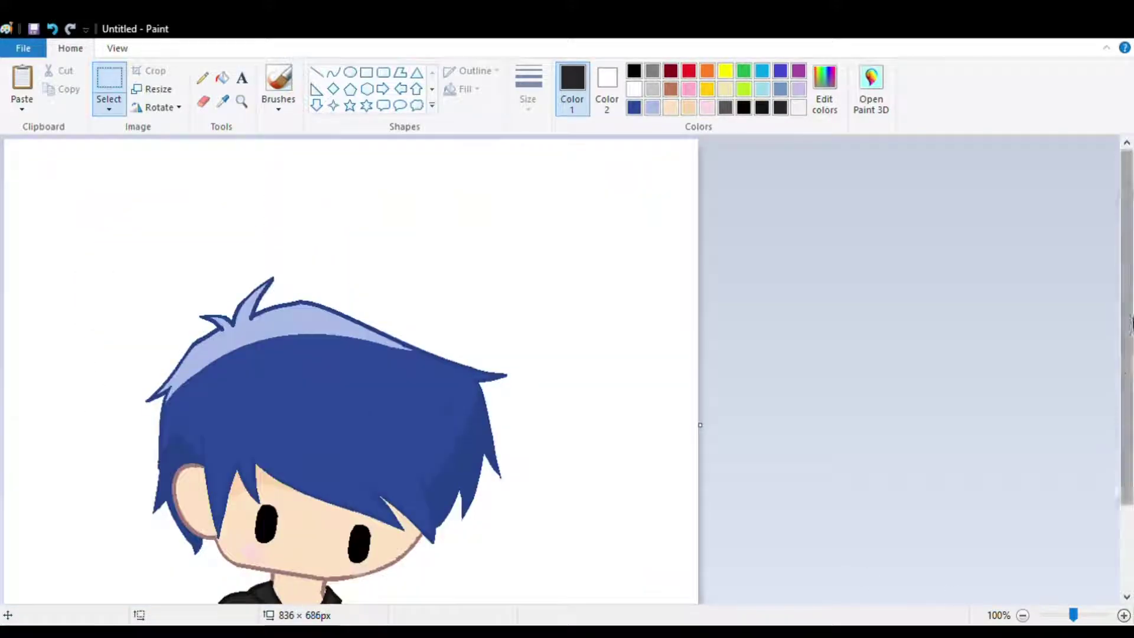